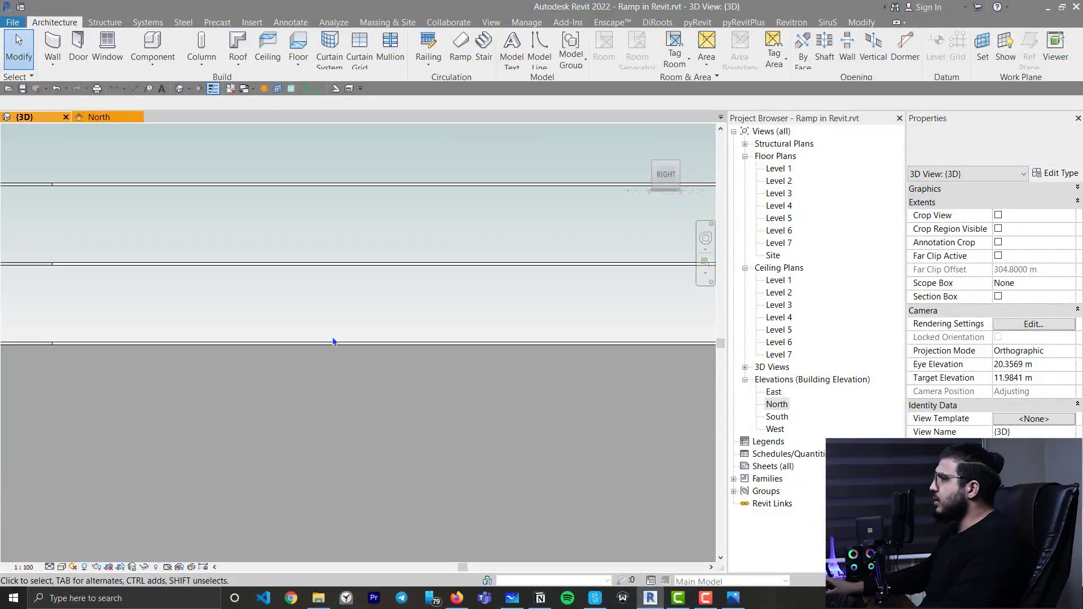
# - Duplicate the ramp type as a new type named '15 pe'
pyautogui.keyDown('shift'); pyautogui.moveTo(333, 336); pyautogui.dragTo(482, 113, button='middle'); pyautogui.keyUp('shift')
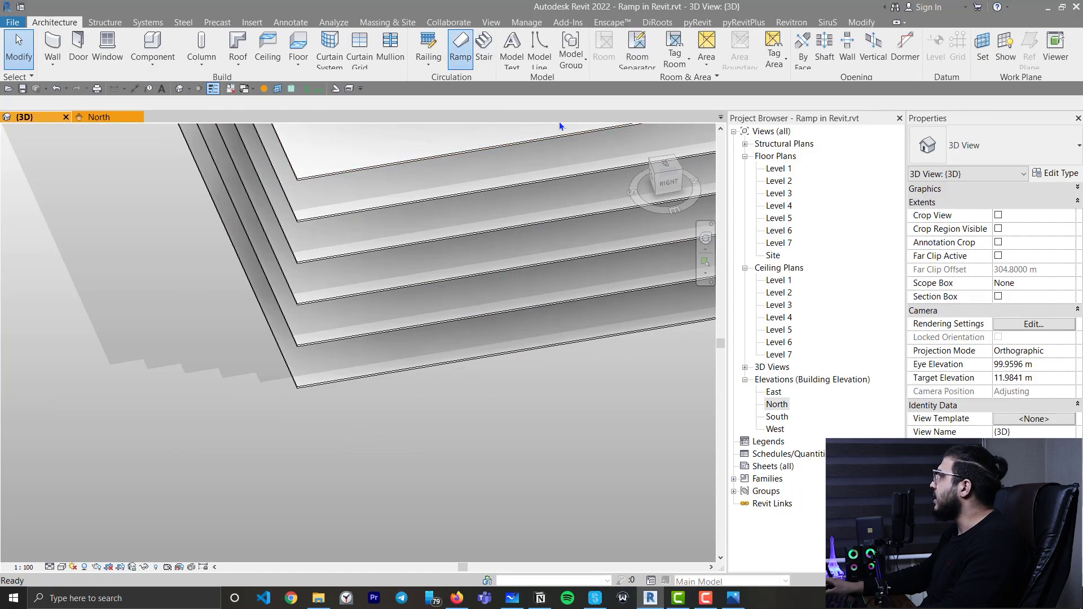
pyautogui.click(1058, 173)
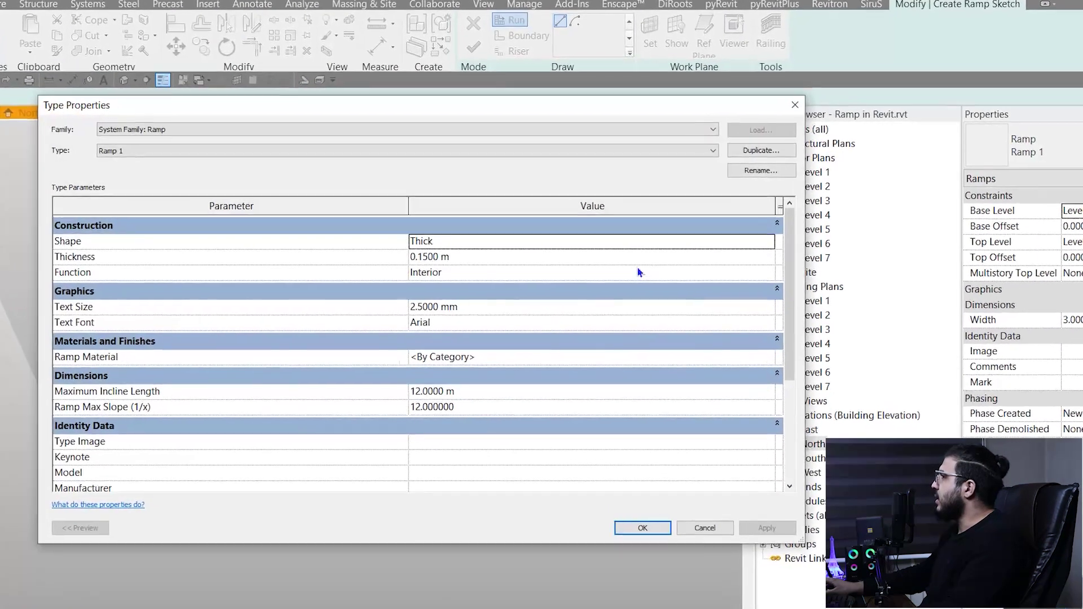
pyautogui.click(729, 150)
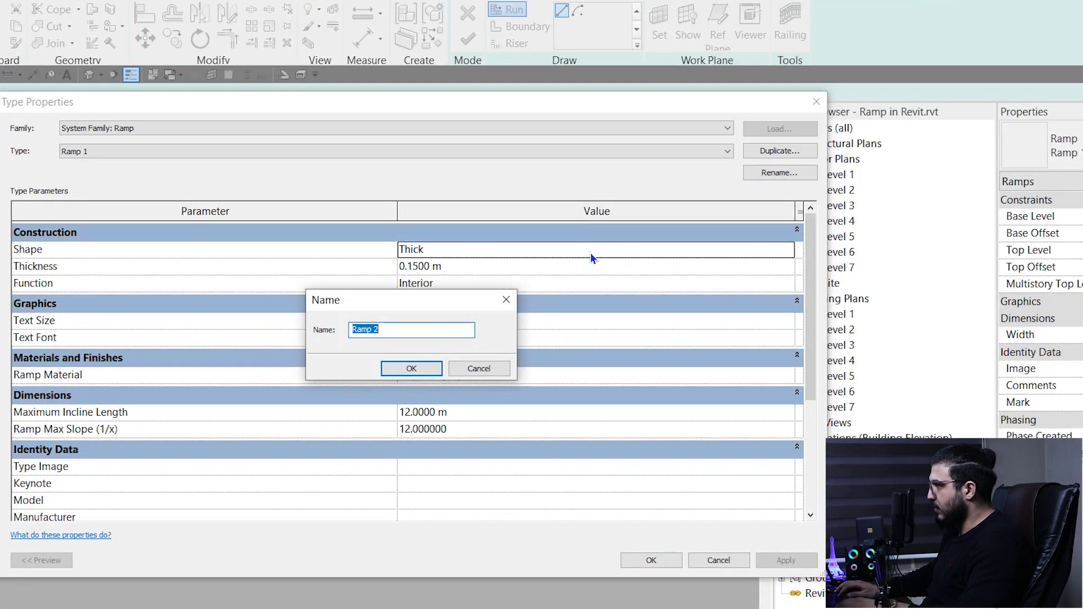
pyautogui.write('15')
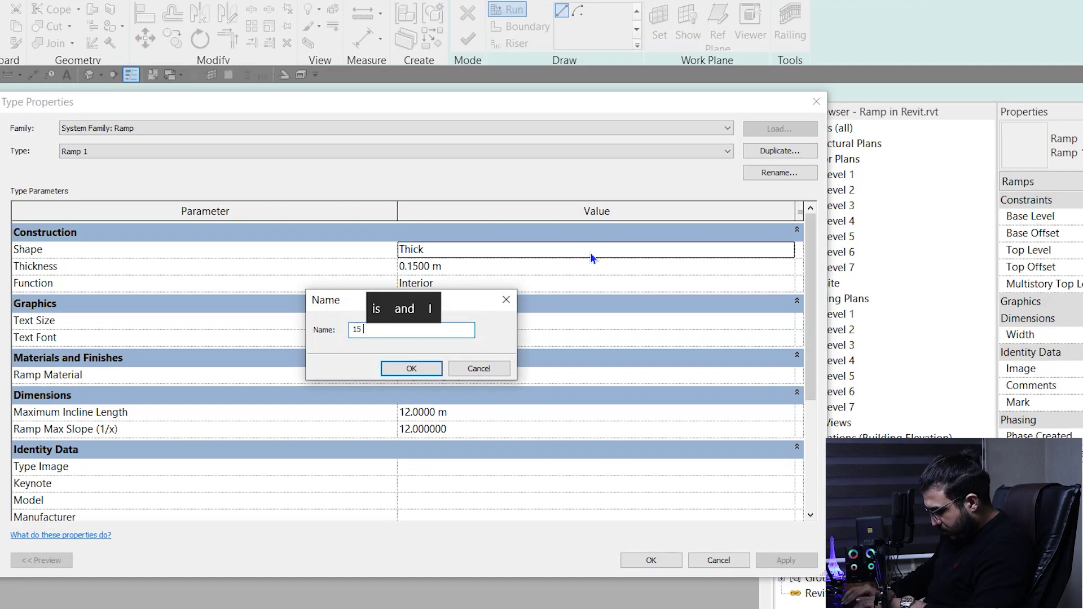
pyautogui.write(' pe')
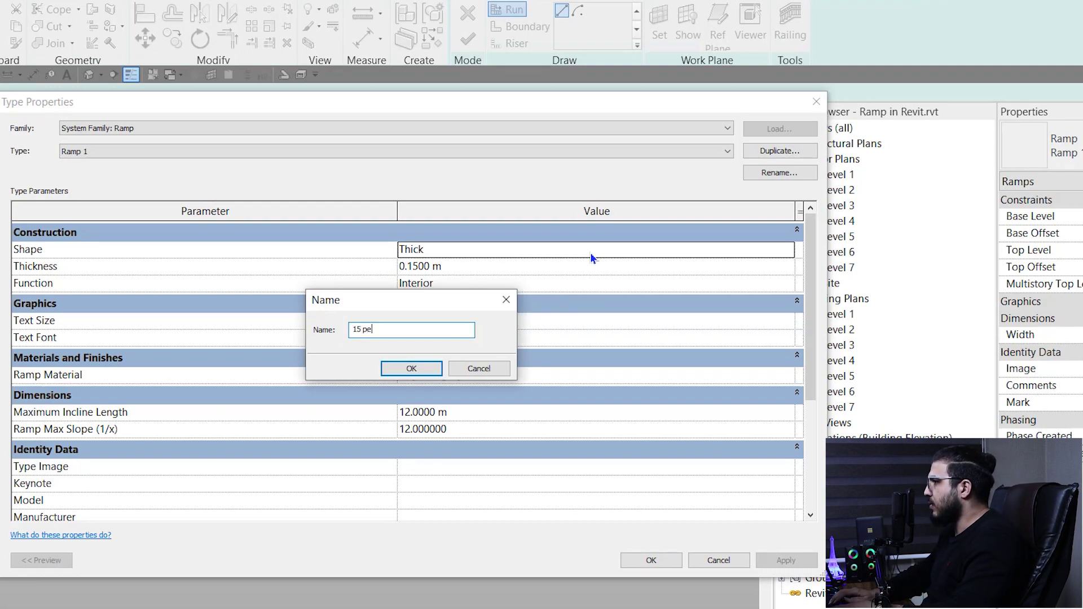
pyautogui.press('Return')
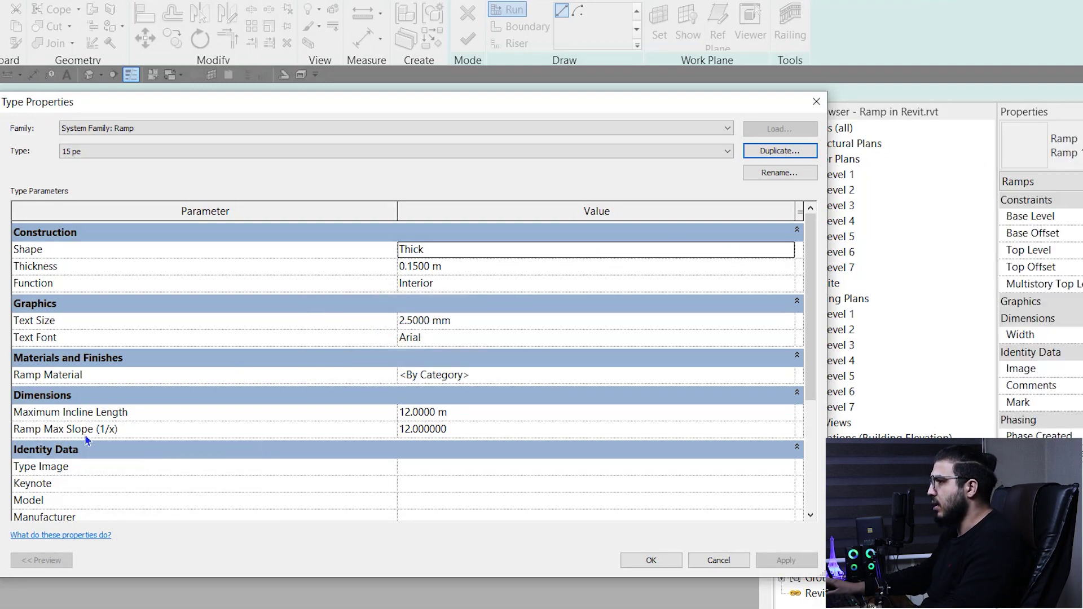
# - Compute 400 ÷ 15 in Calculator beside the ramp type parameters
pyautogui.moveTo(139, 443)
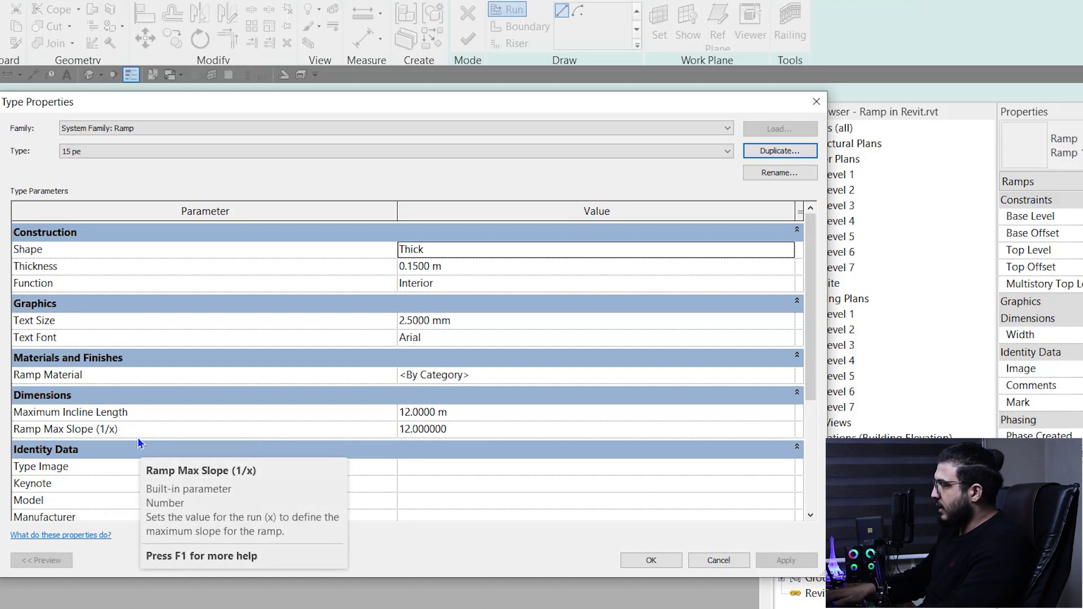
pyautogui.press('XF86Calculator')
pyautogui.moveTo(84, 273); pyautogui.dragTo(684, 249)
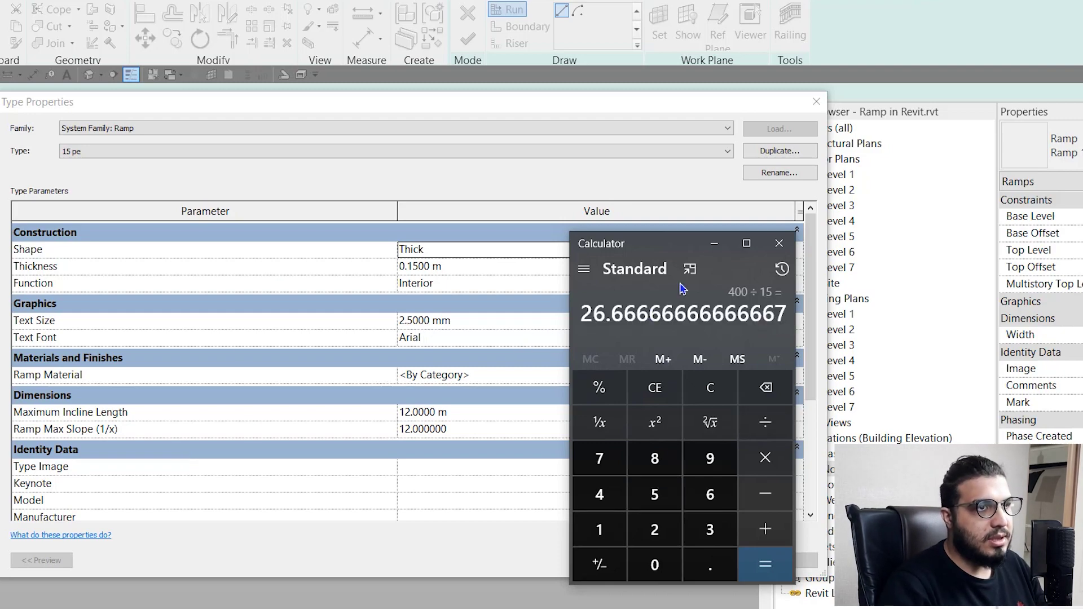
# - Set Maximum Incline Length to 26.66 m and Max Slope to 6.665, using Calculator's 26.66 ÷ 4
pyautogui.moveTo(654, 251); pyautogui.dragTo(967, 250)
pyautogui.click(489, 416)
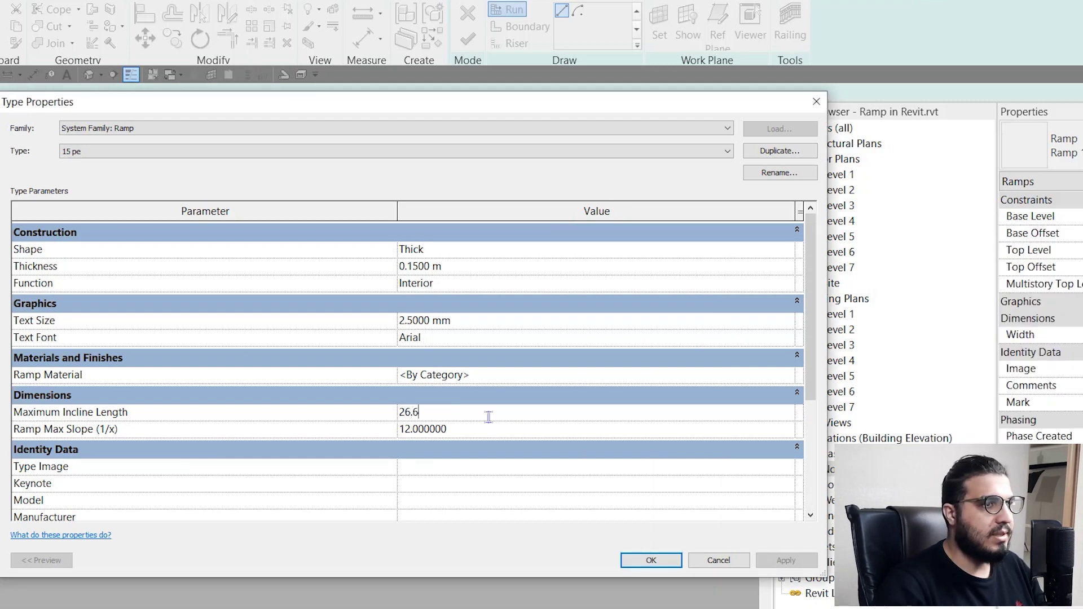
pyautogui.hotkey('alt', 'Tab')
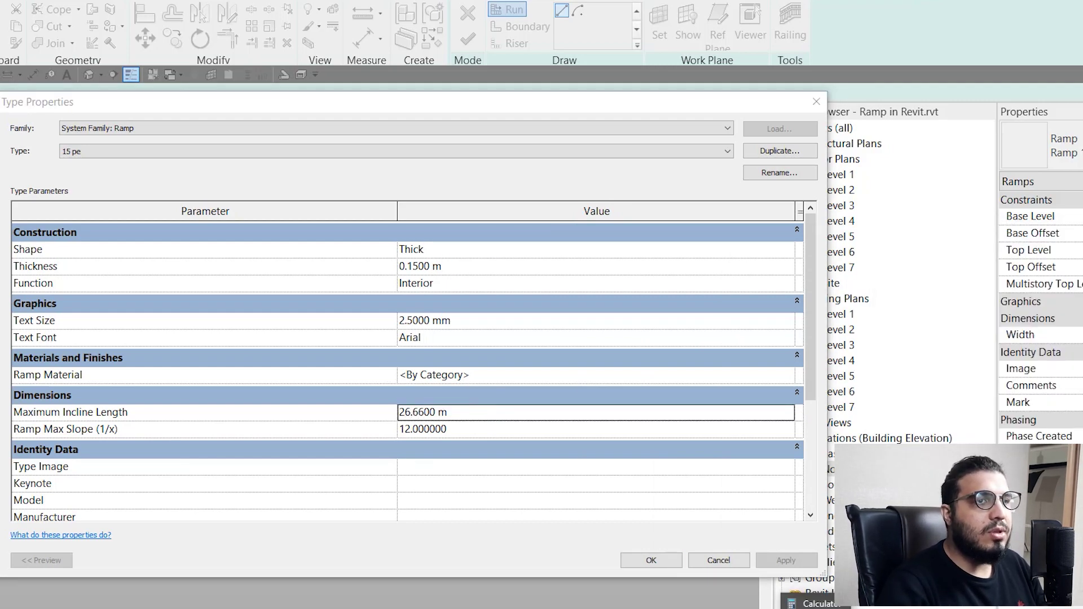
pyautogui.moveTo(925, 234); pyautogui.dragTo(640, 218)
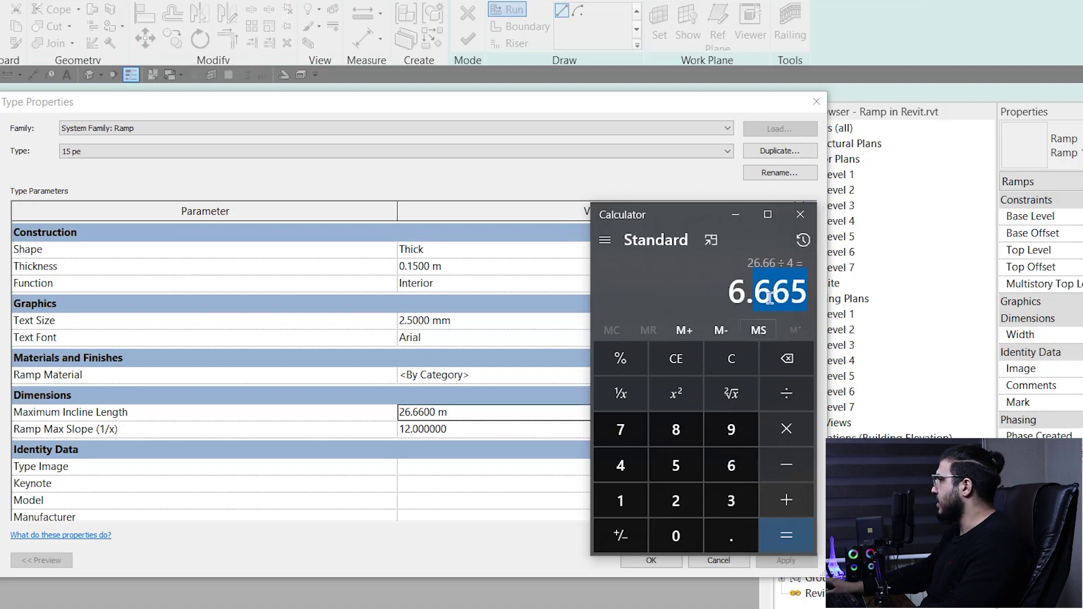
pyautogui.click(800, 214)
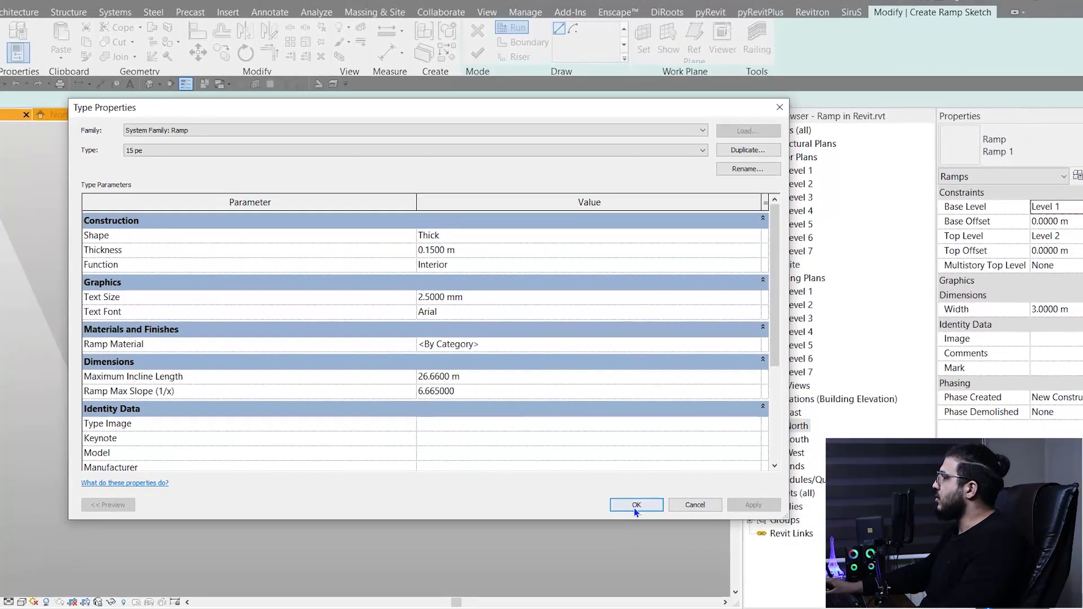
# - Confirm the 15 pe type and sketch a straight ramp run in top view
pyautogui.click(650, 560)
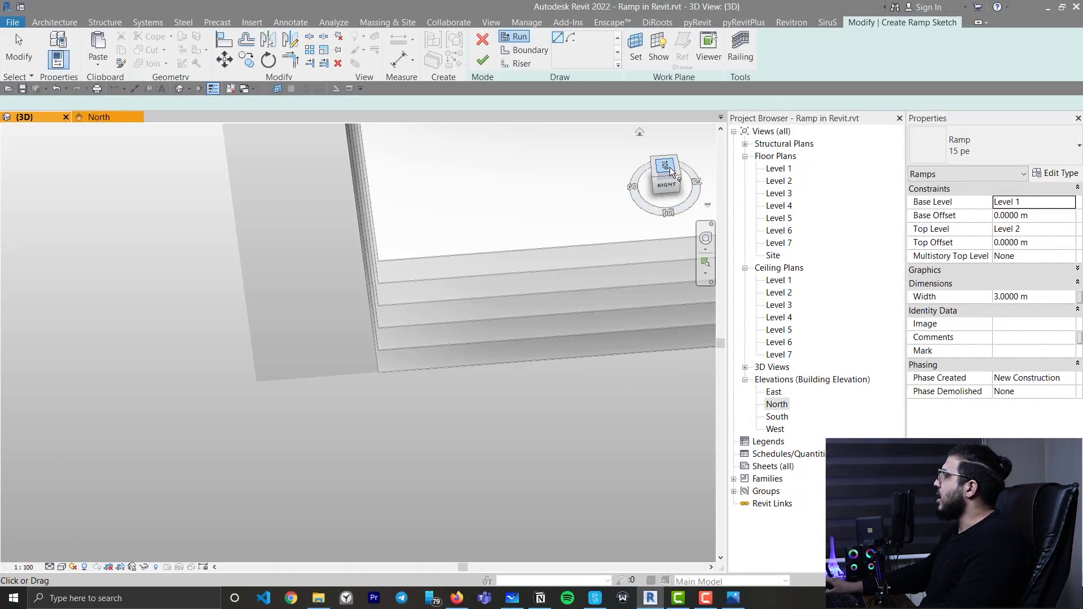
pyautogui.click(671, 170)
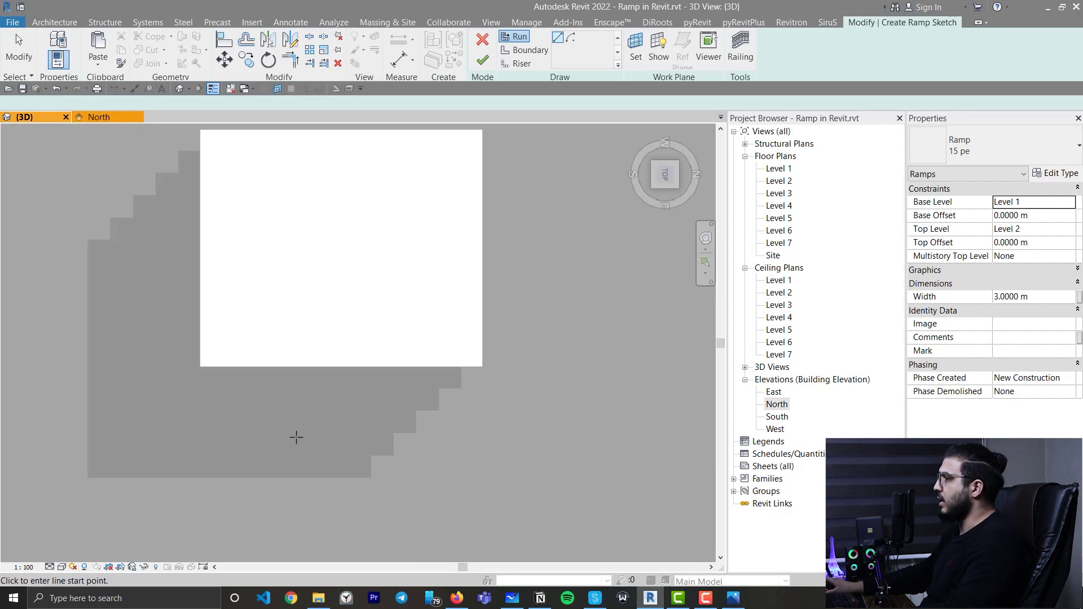
pyautogui.scroll(3, 301, 431)
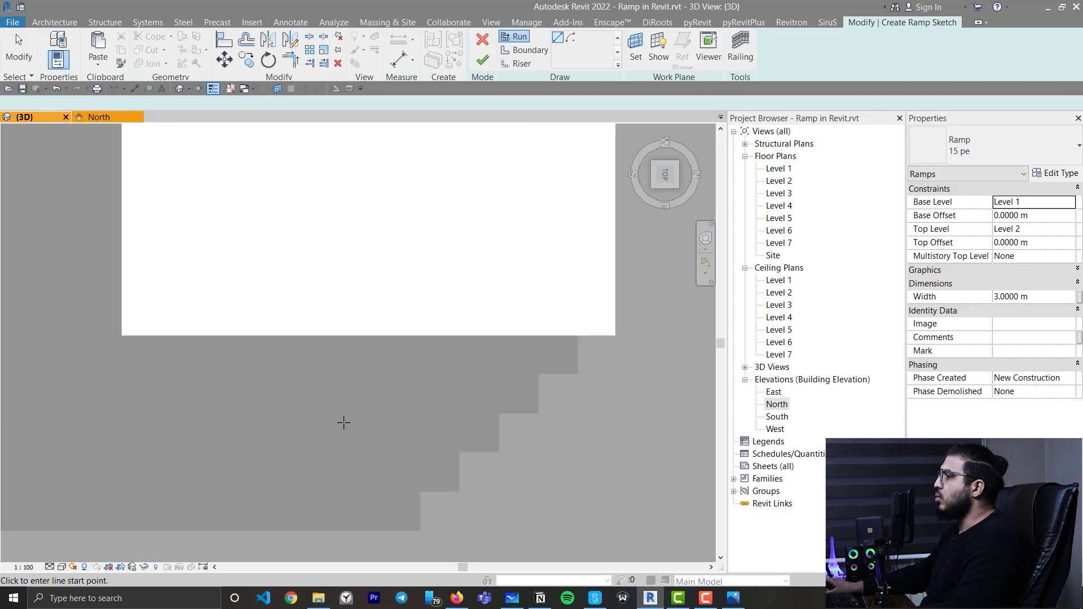
pyautogui.moveTo(237, 360); pyautogui.dragTo(275, 471, button='middle')
pyautogui.scroll(-2, 275, 470)
pyautogui.click(249, 515)
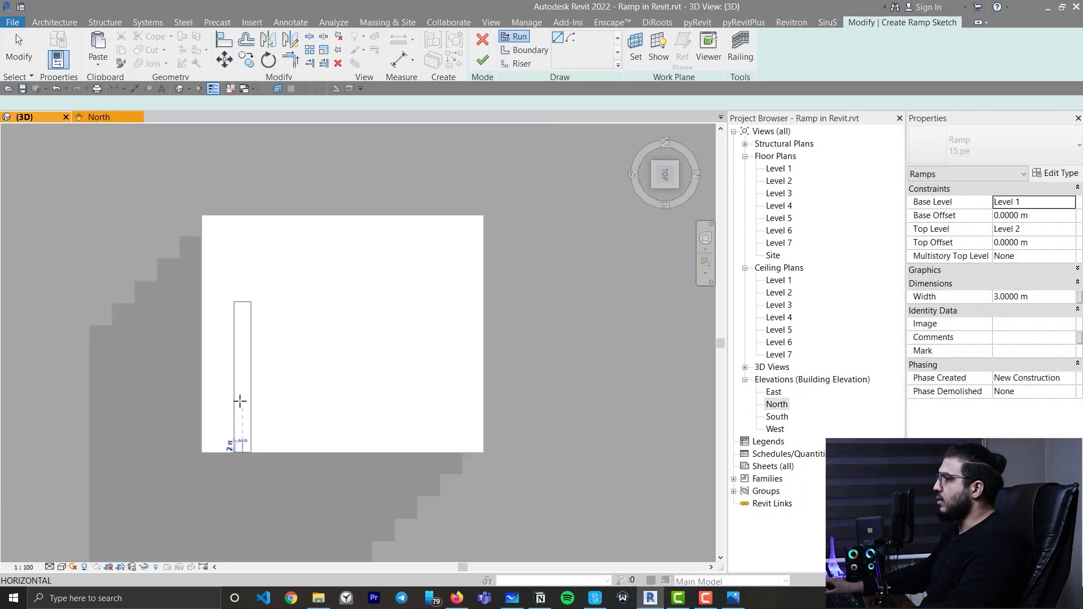
pyautogui.press('Escape')
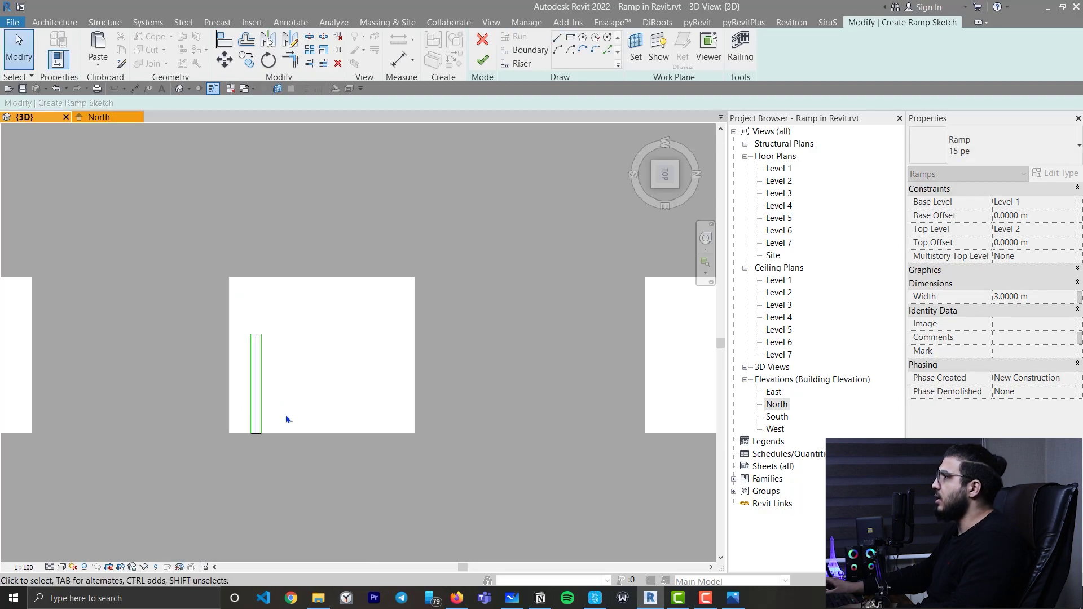
# - Orbit to a side view and select the new 3 m wide 15 pe ramp
pyautogui.scroll(5, 268, 396)
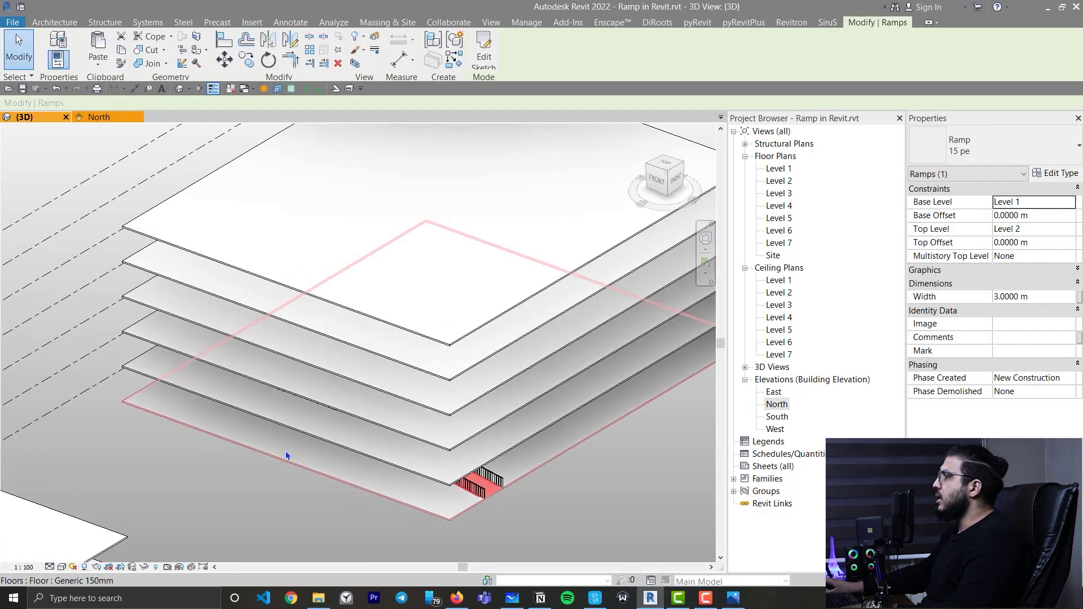
pyautogui.keyDown('shift'); pyautogui.moveTo(268, 396); pyautogui.dragTo(319, 446, button='middle'); pyautogui.keyUp('shift')
pyautogui.press('Escape')
pyautogui.click(326, 394)
pyautogui.press('Escape')
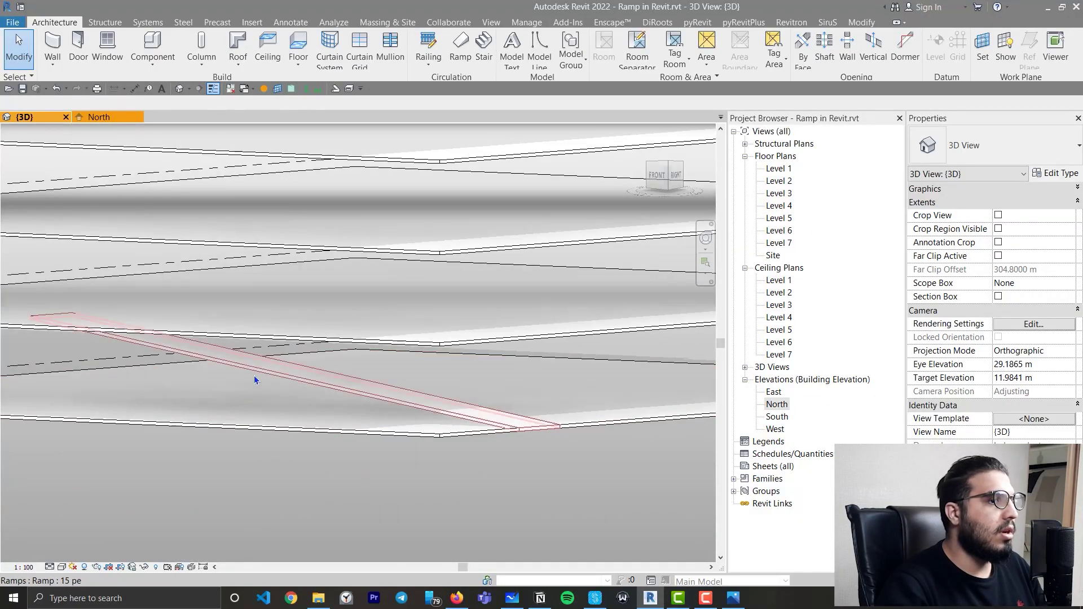
pyautogui.click(253, 372)
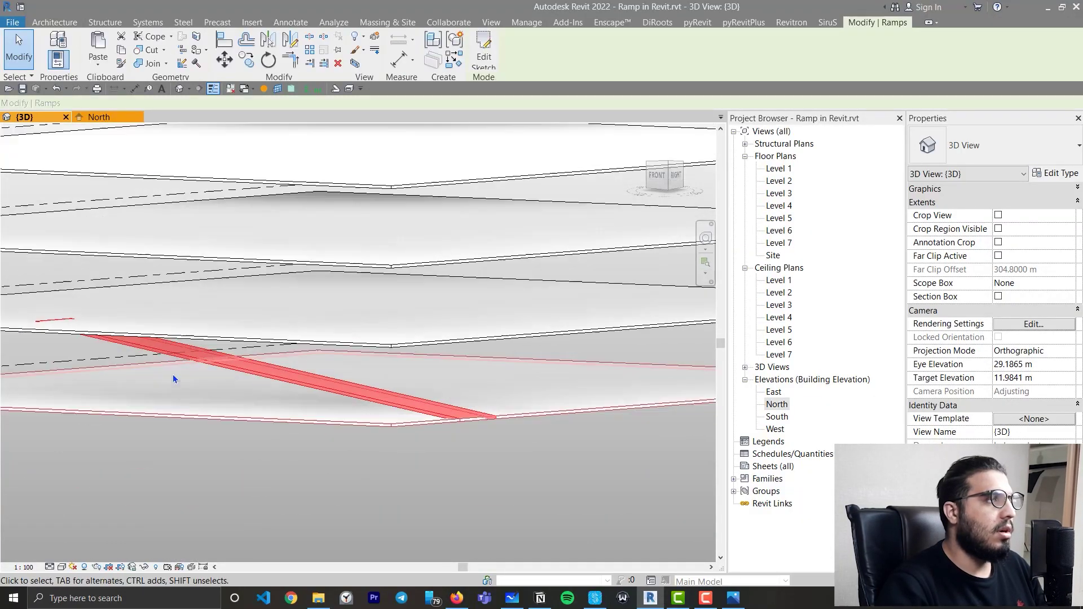
# - Paste the ramp aligned to Levels 2 through 6 and orbit to review the stacked ramps
pyautogui.click(100, 66)
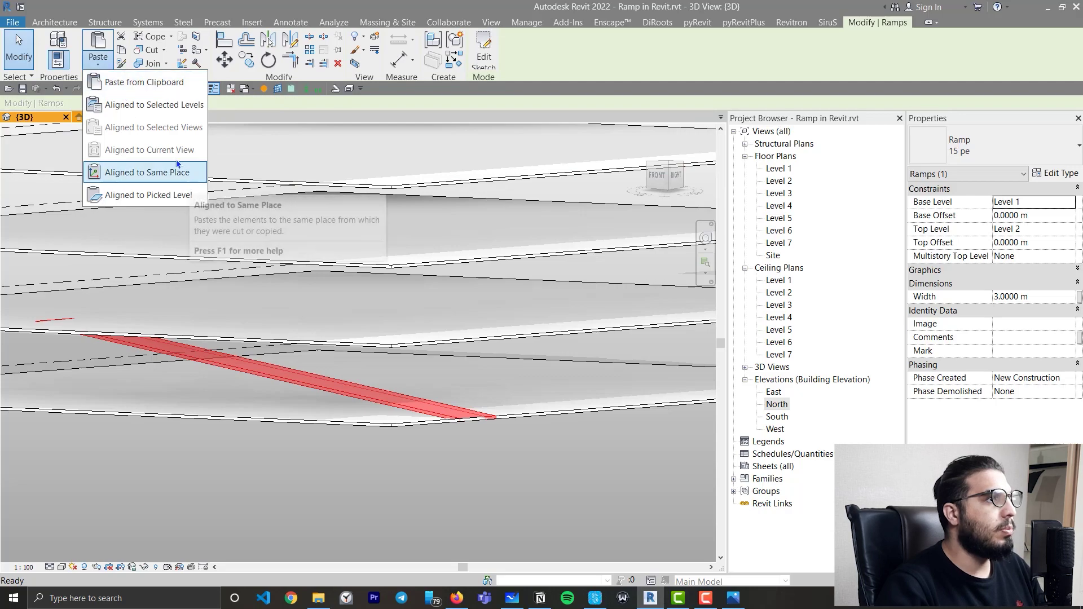
pyautogui.click(156, 172)
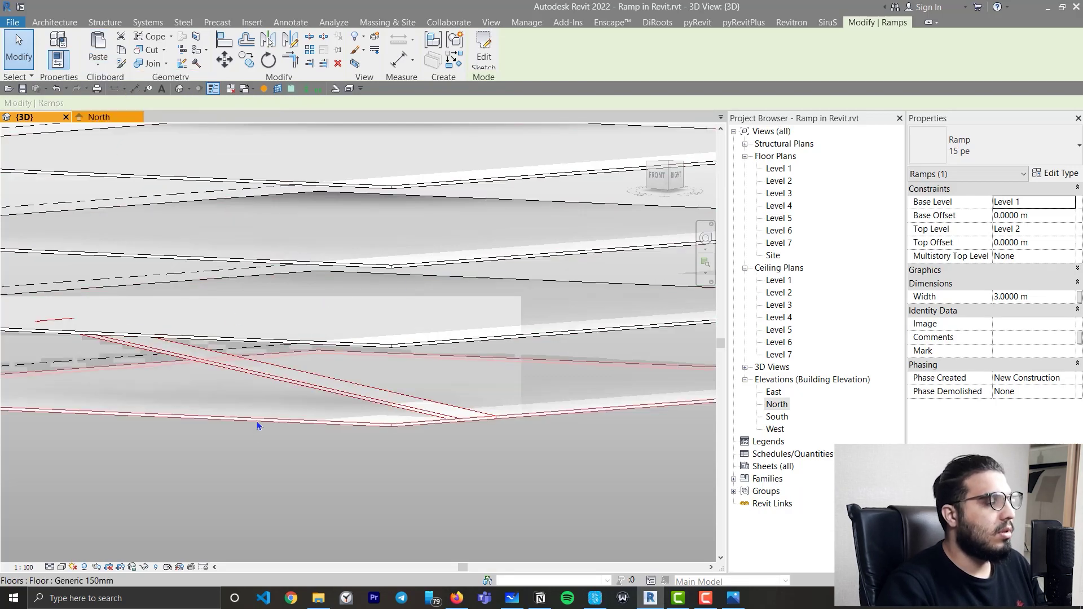
pyautogui.press('Escape')
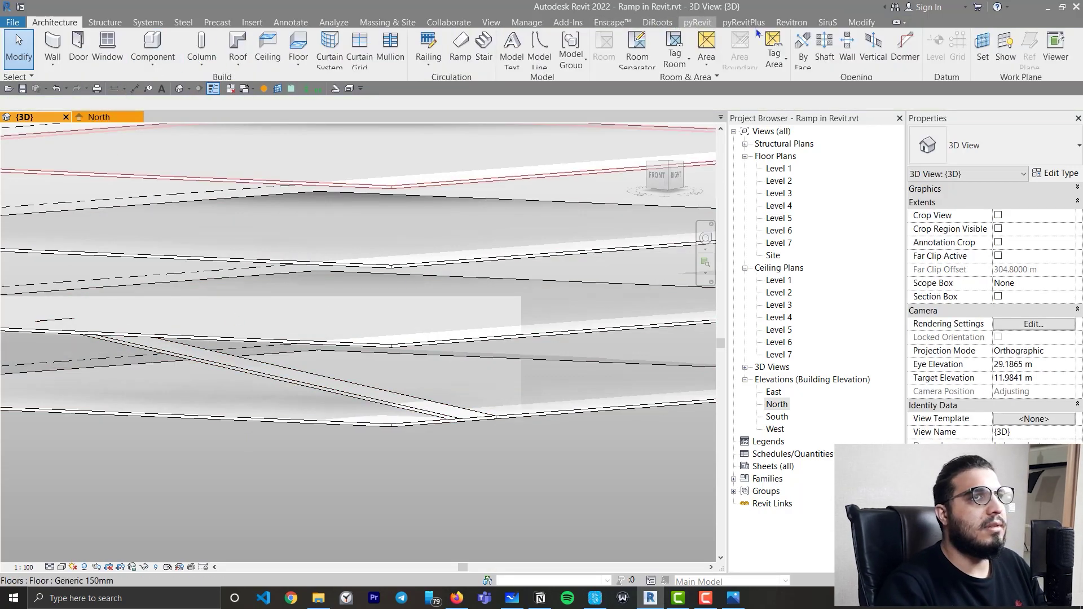
pyautogui.click(851, 36)
pyautogui.click(101, 65)
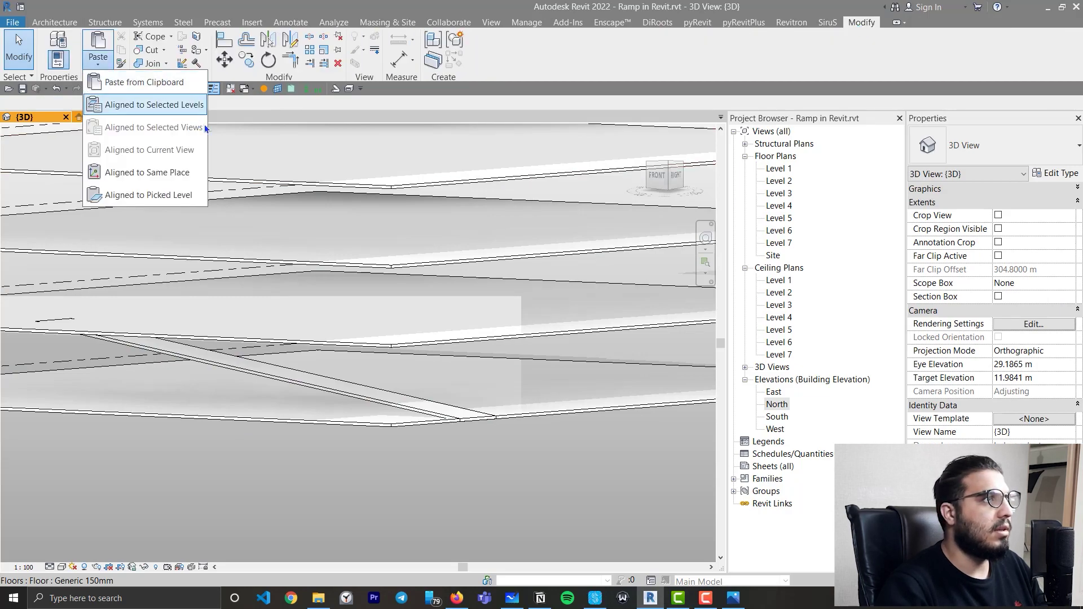
pyautogui.click(170, 108)
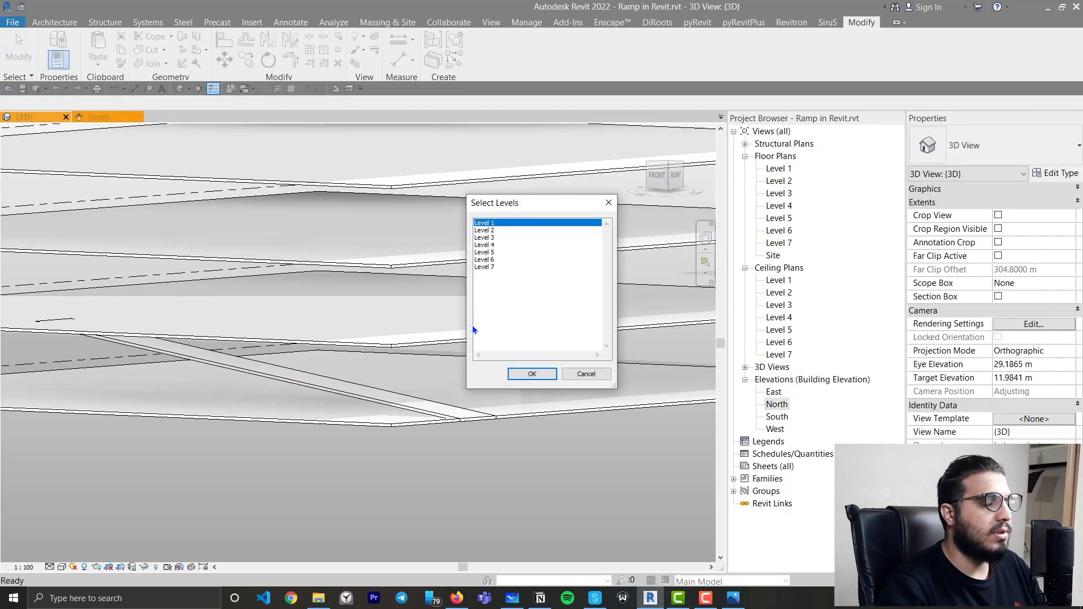
pyautogui.keyDown('shift'); pyautogui.click(497, 259); pyautogui.keyUp('shift')
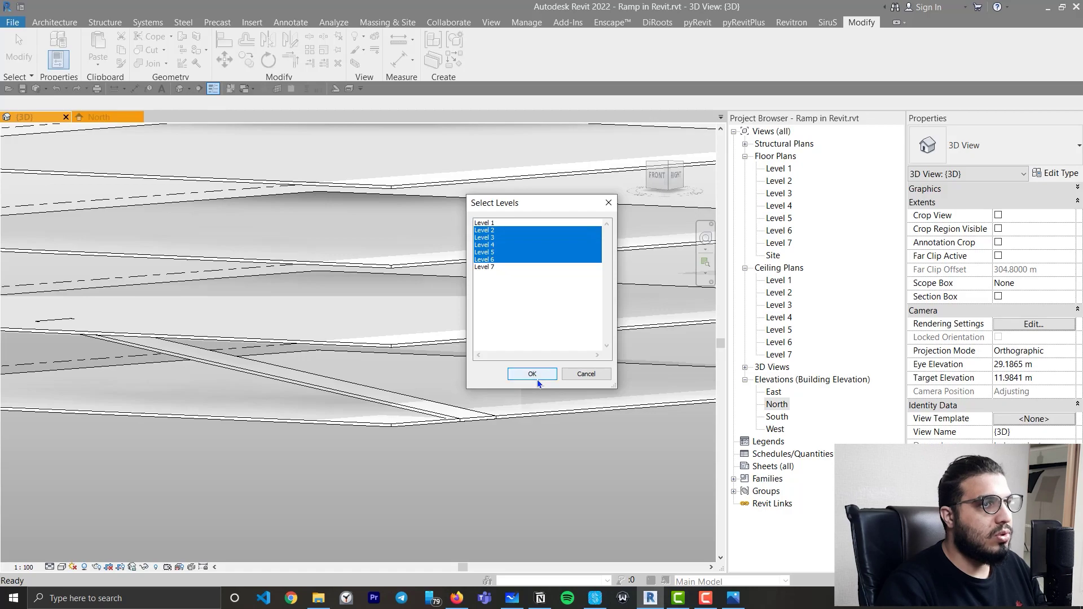
pyautogui.click(532, 374)
pyautogui.keyDown('shift'); pyautogui.moveTo(205, 466); pyautogui.dragTo(387, 361, button='middle'); pyautogui.keyUp('shift')
pyautogui.click(378, 294)
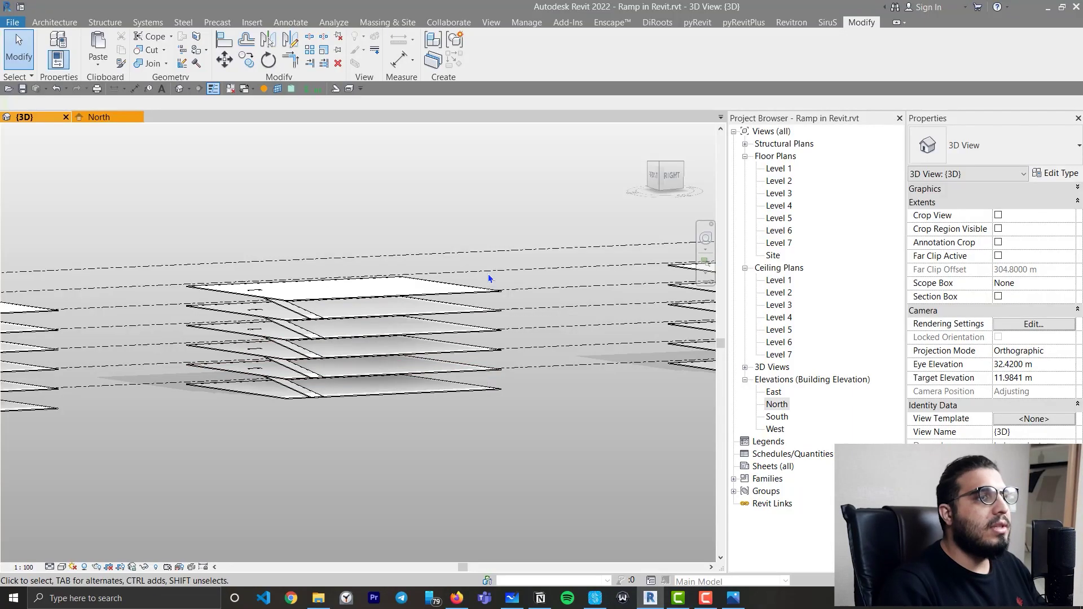
# - Orbit and snap the view to the ViewCube's Top face over the stacked levels
pyautogui.keyDown('shift'); pyautogui.moveTo(488, 278); pyautogui.dragTo(595, 314, button='middle'); pyautogui.keyUp('shift')
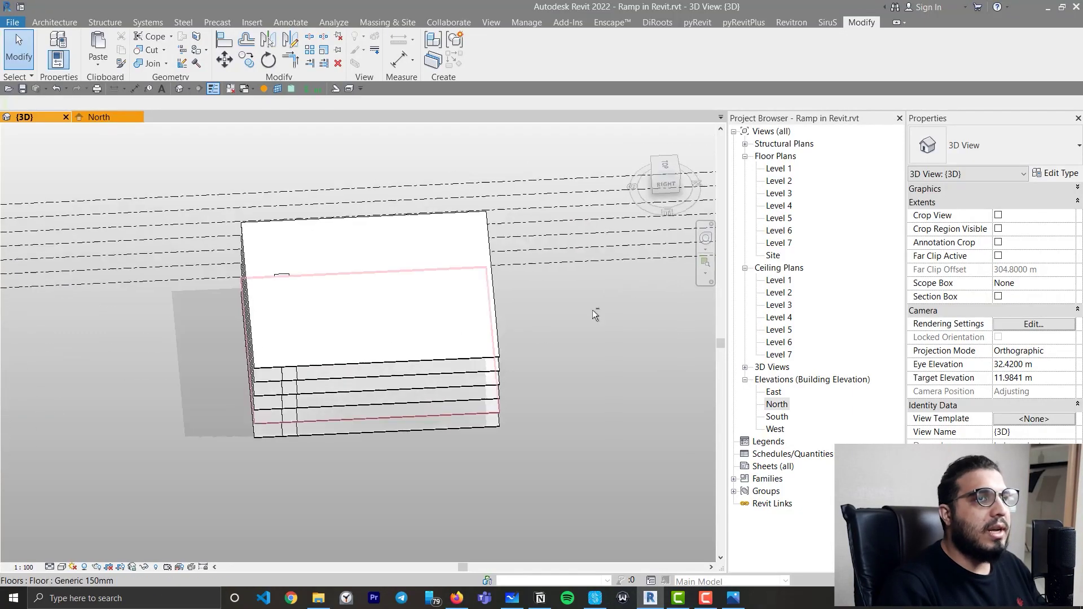
pyautogui.click(665, 169)
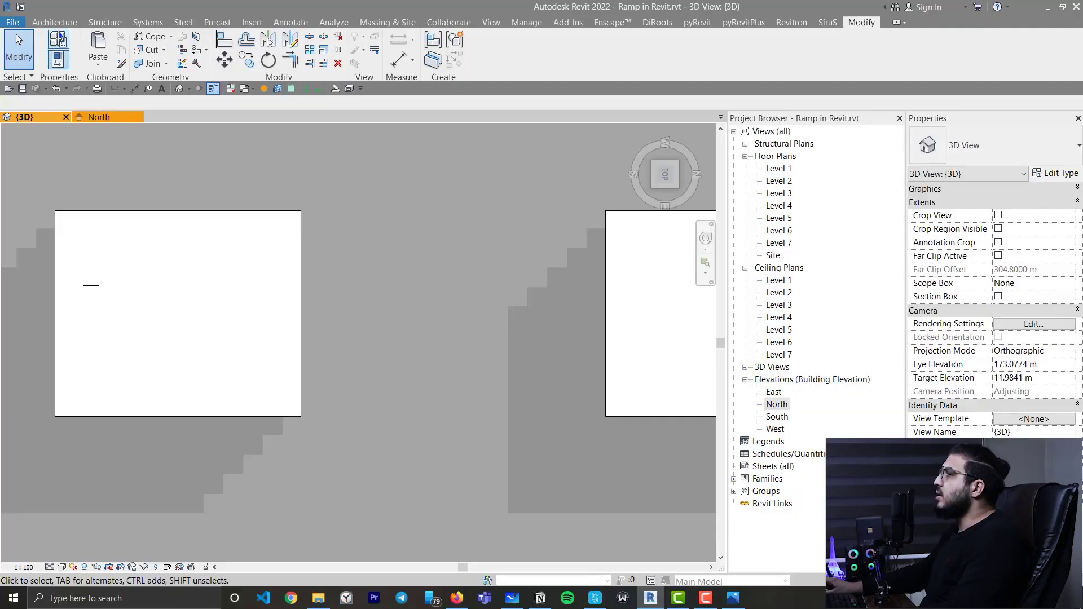
pyautogui.click(56, 22)
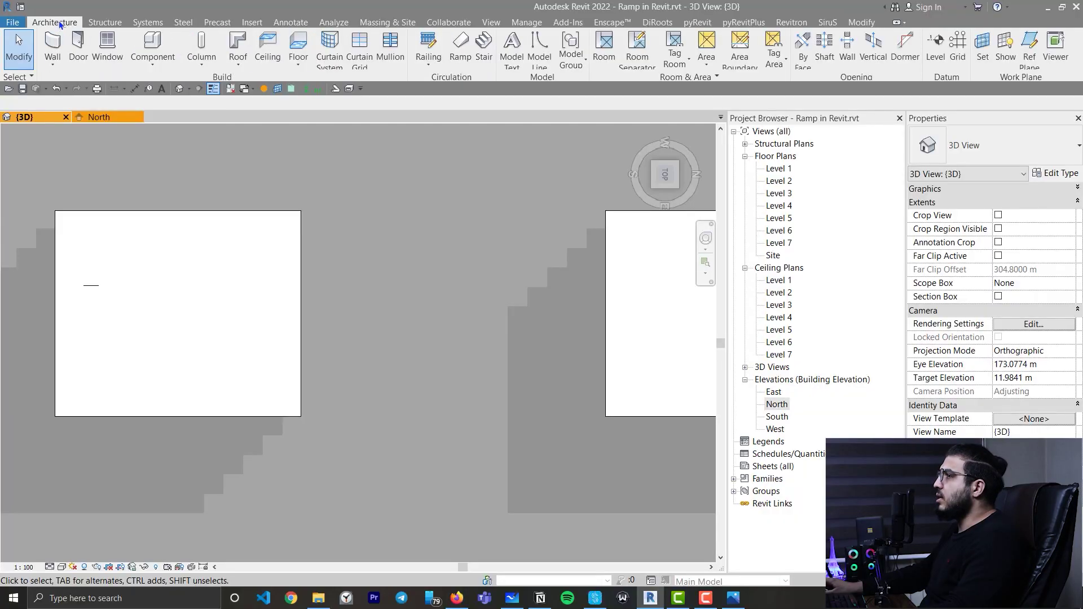
# - Sketch two parallel 5 m wide runs of about 13 m (132 typed) joined by a landing
pyautogui.click(463, 59)
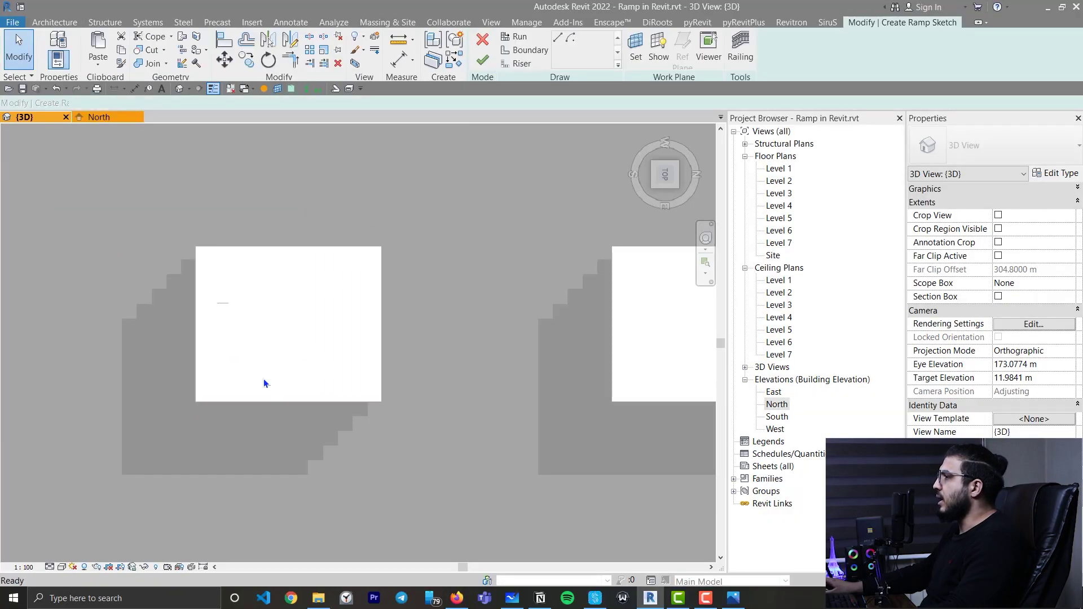
pyautogui.scroll(2, 263, 378)
pyautogui.moveTo(263, 377); pyautogui.dragTo(372, 386, button='middle')
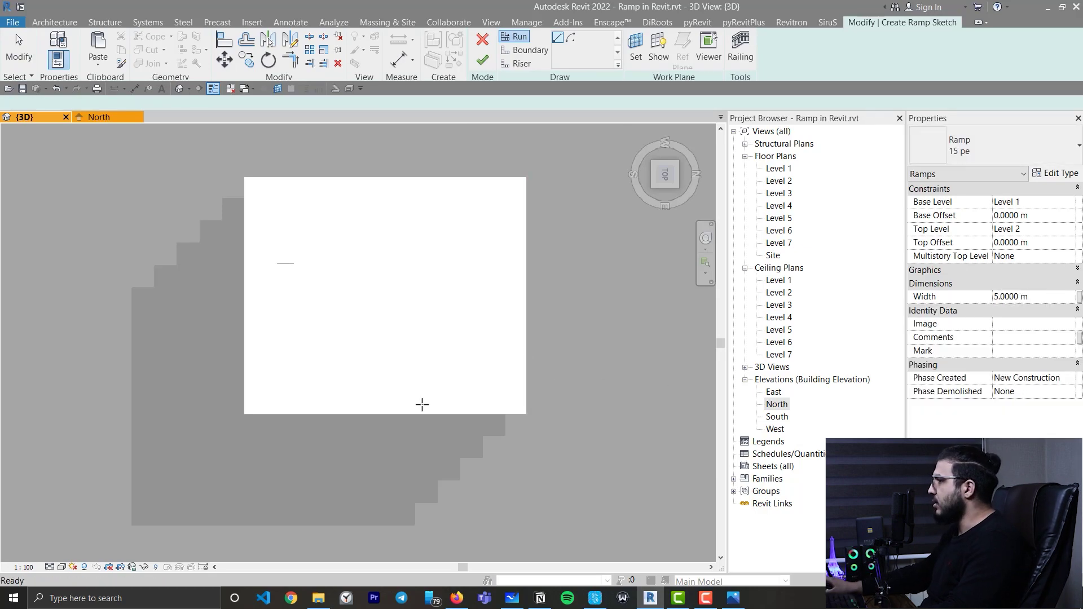
pyautogui.scroll(1, 421, 404)
pyautogui.scroll(1, 350, 287)
pyautogui.moveTo(350, 288); pyautogui.dragTo(289, 308, button='middle')
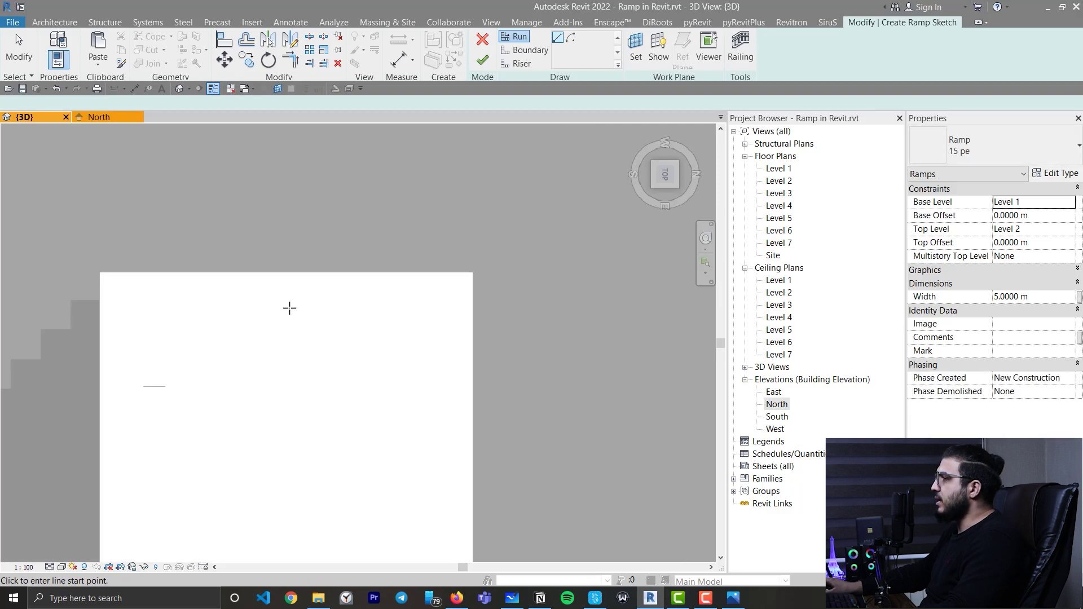
pyautogui.scroll(1, 289, 307)
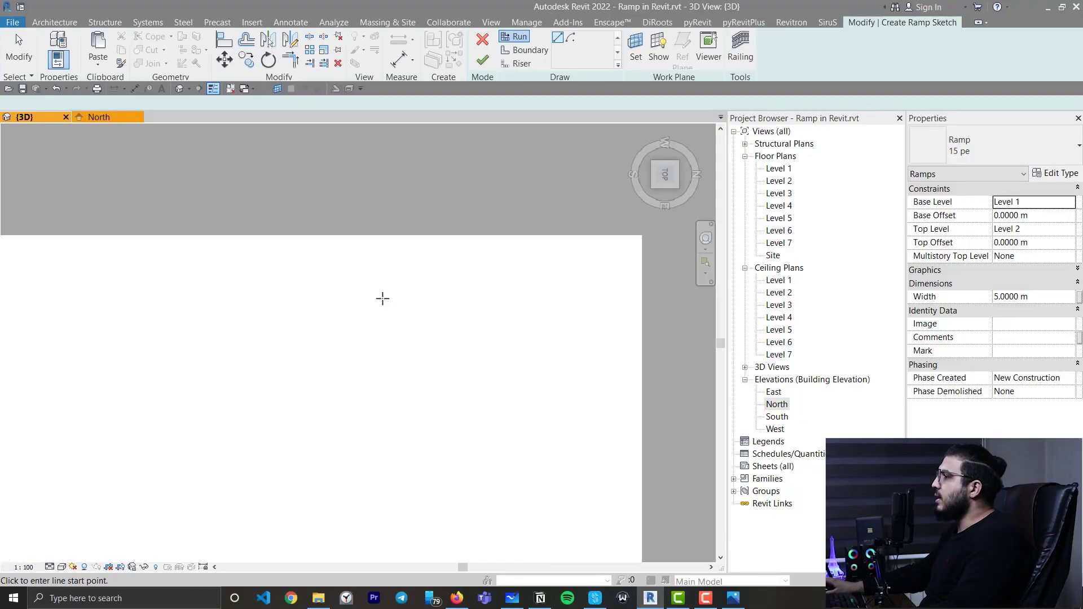
pyautogui.click(300, 306)
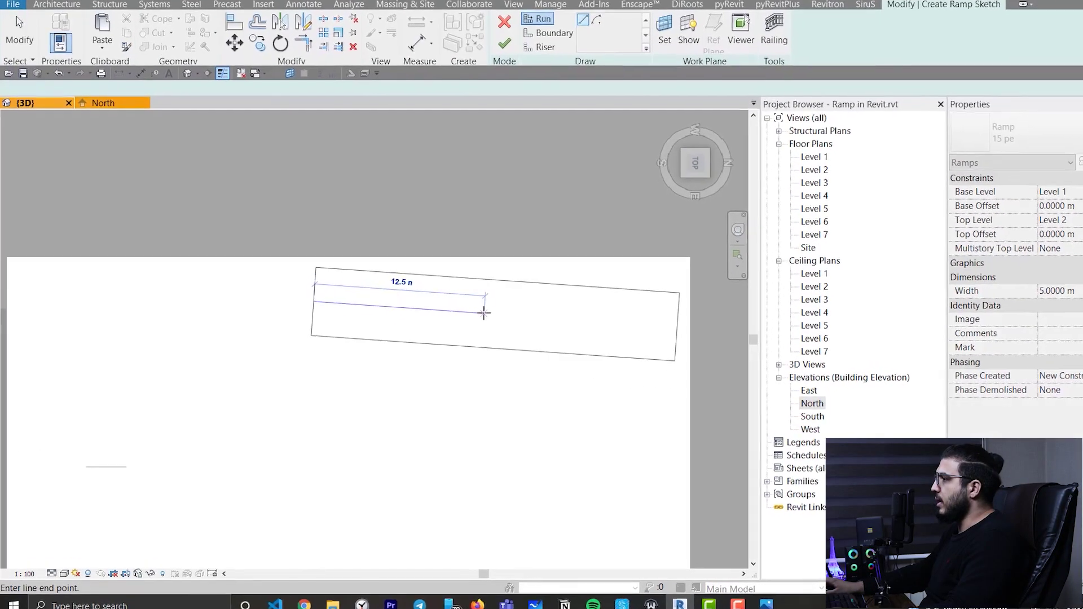
pyautogui.write('132')
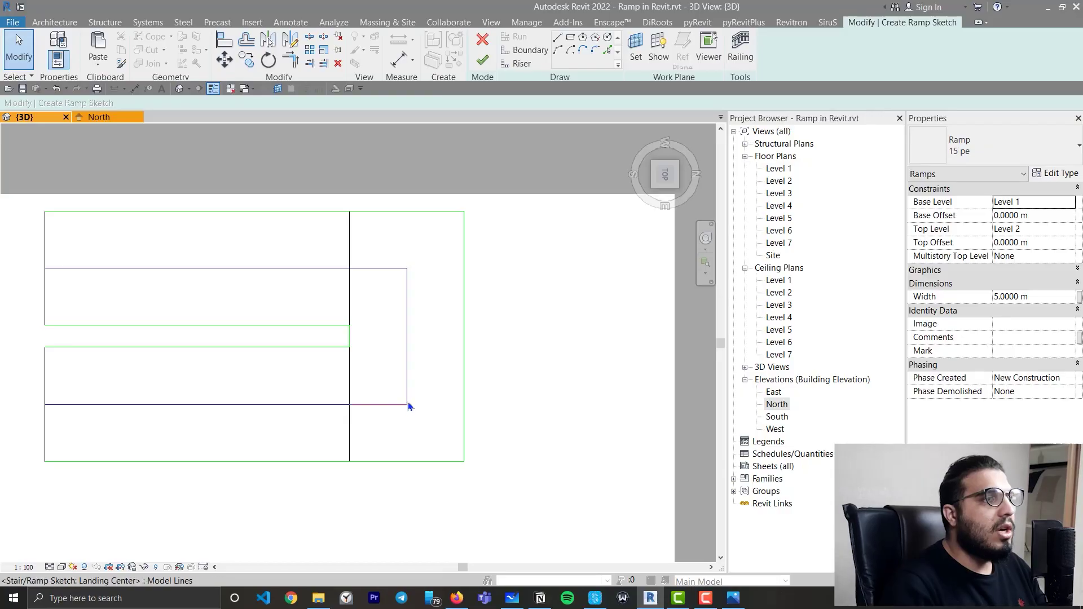
pyautogui.scroll(-2, 328, 436)
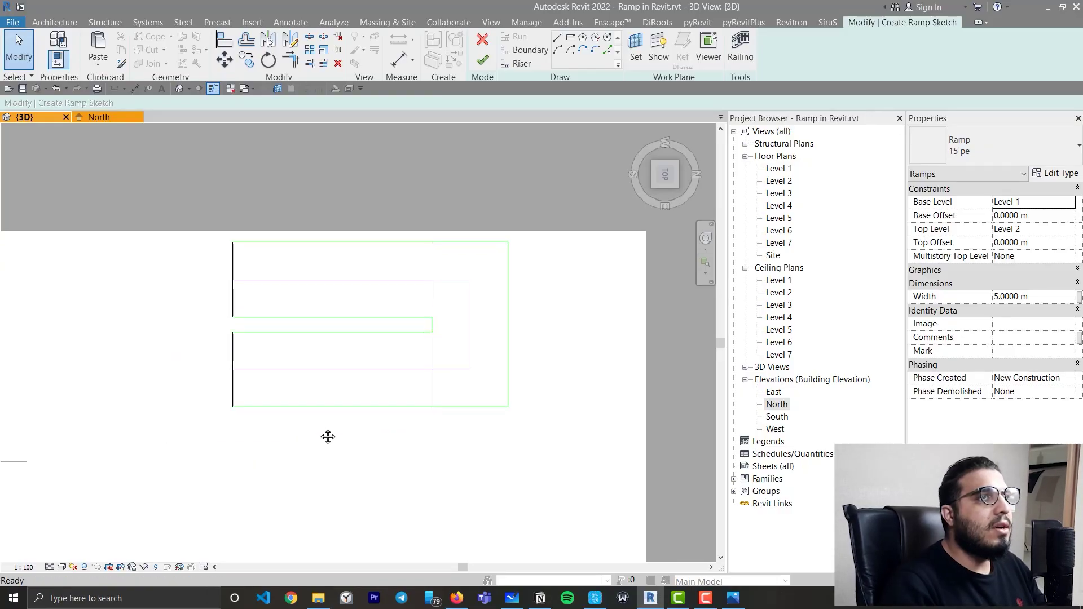
# - Finish the sketch into a 5 m wide 15 pe switchback ramp and orbit to view it
pyautogui.click(484, 63)
pyautogui.keyDown('shift'); pyautogui.moveTo(455, 377); pyautogui.dragTo(137, 86, button='middle'); pyautogui.keyUp('shift')
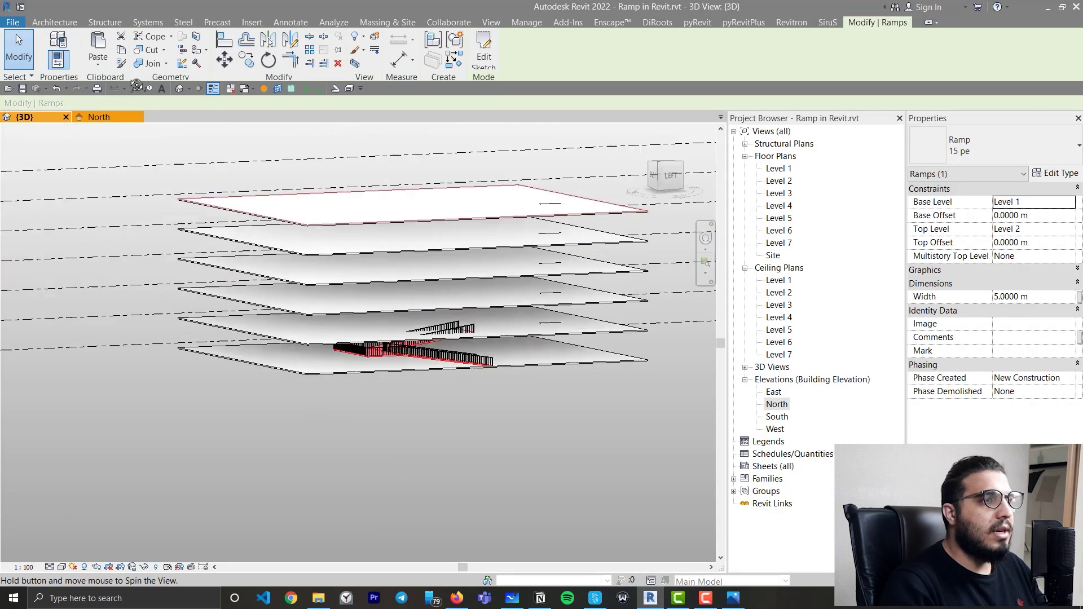
pyautogui.press('Escape')
pyautogui.scroll(5, 474, 375)
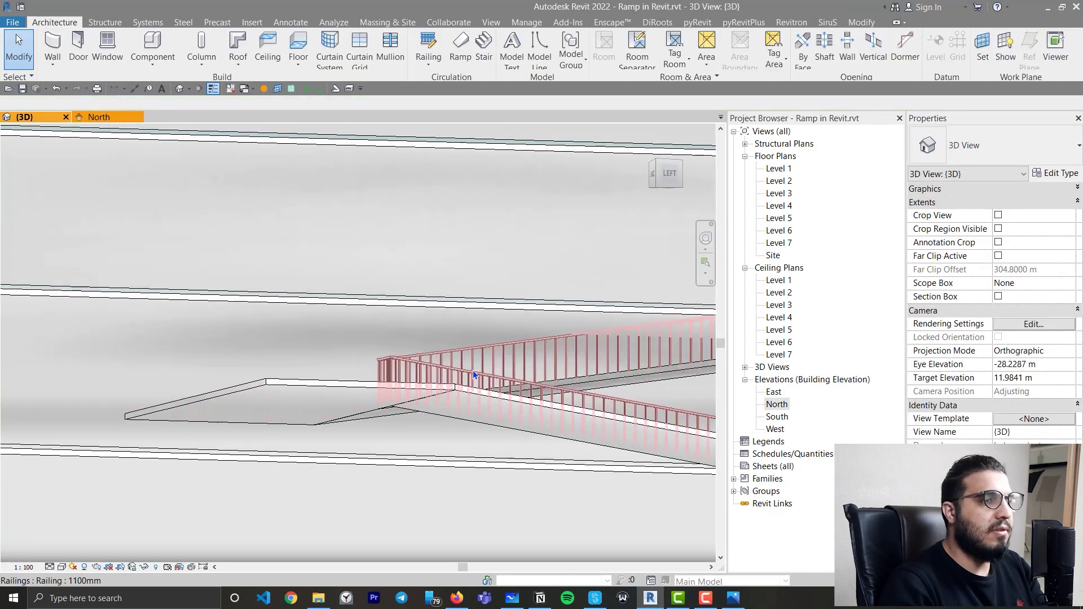
pyautogui.scroll(-3, 474, 375)
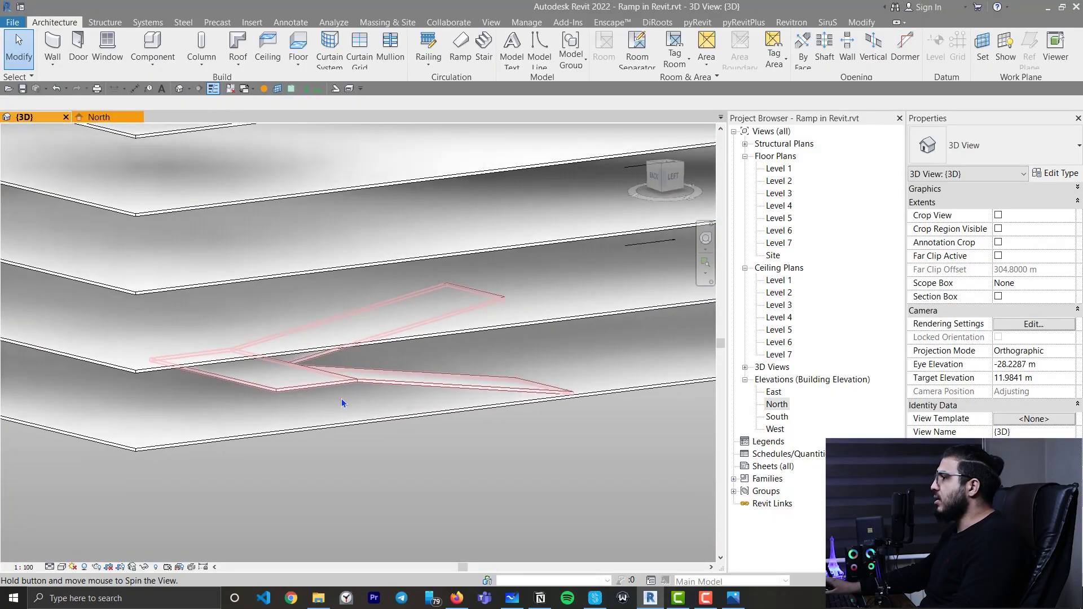
# - Select the floor slab and the switchback ramp, orbiting to inspect the railings from above
pyautogui.click(319, 386)
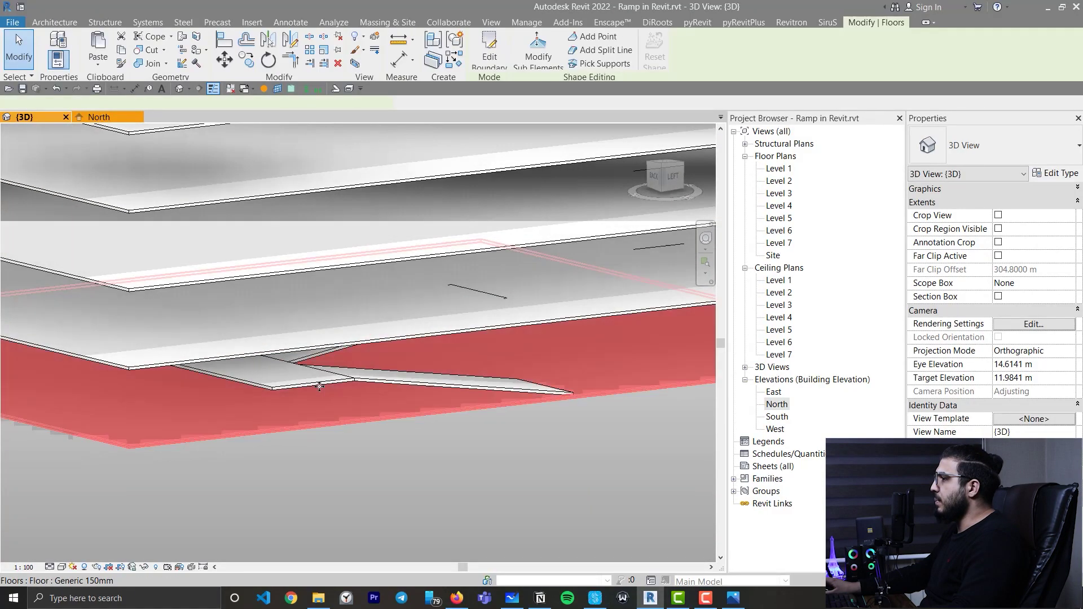
pyautogui.press('Escape')
pyautogui.click(313, 384)
pyautogui.keyDown('shift'); pyautogui.moveTo(313, 385); pyautogui.dragTo(254, 248, button='middle'); pyautogui.keyUp('shift')
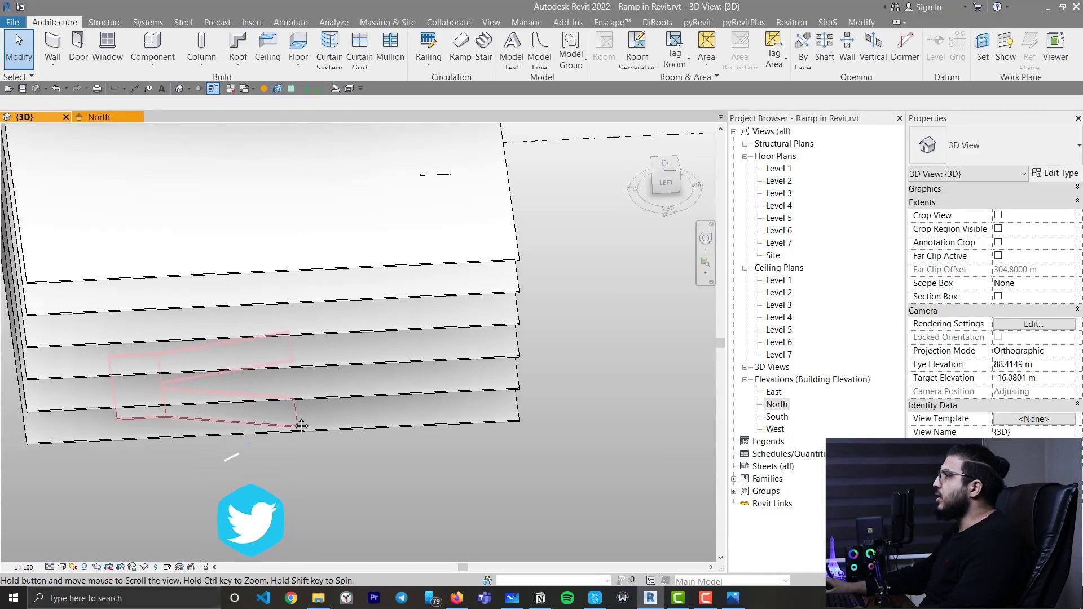
pyautogui.keyDown('shift'); pyautogui.moveTo(297, 423); pyautogui.dragTo(419, 175, button='middle'); pyautogui.keyUp('shift')
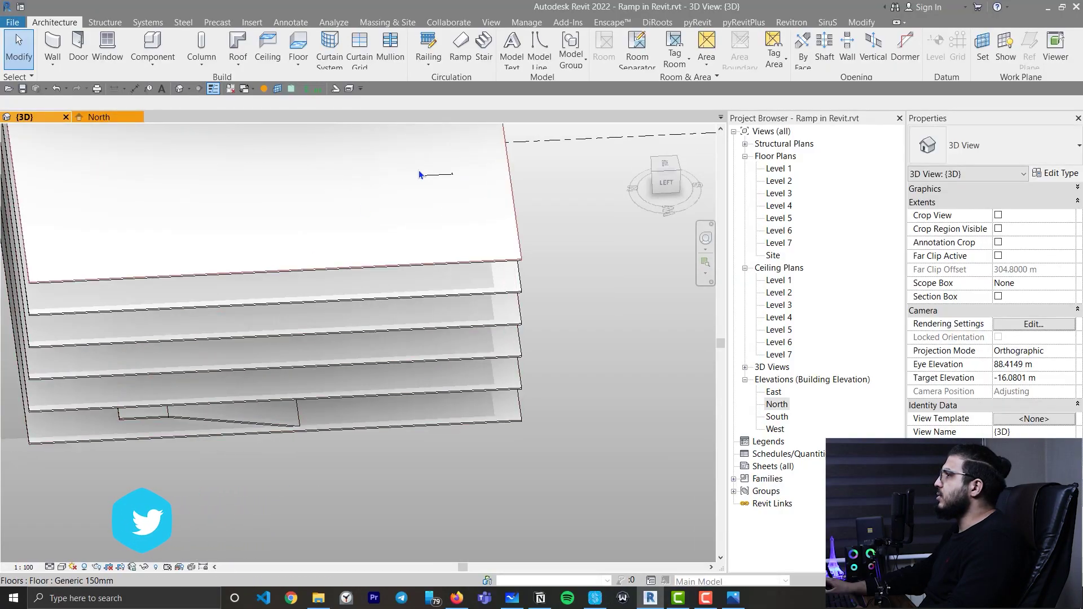
# - Start a new ramp in top view and draw the first arc run ending at 52.39°
pyautogui.click(454, 56)
pyautogui.click(663, 165)
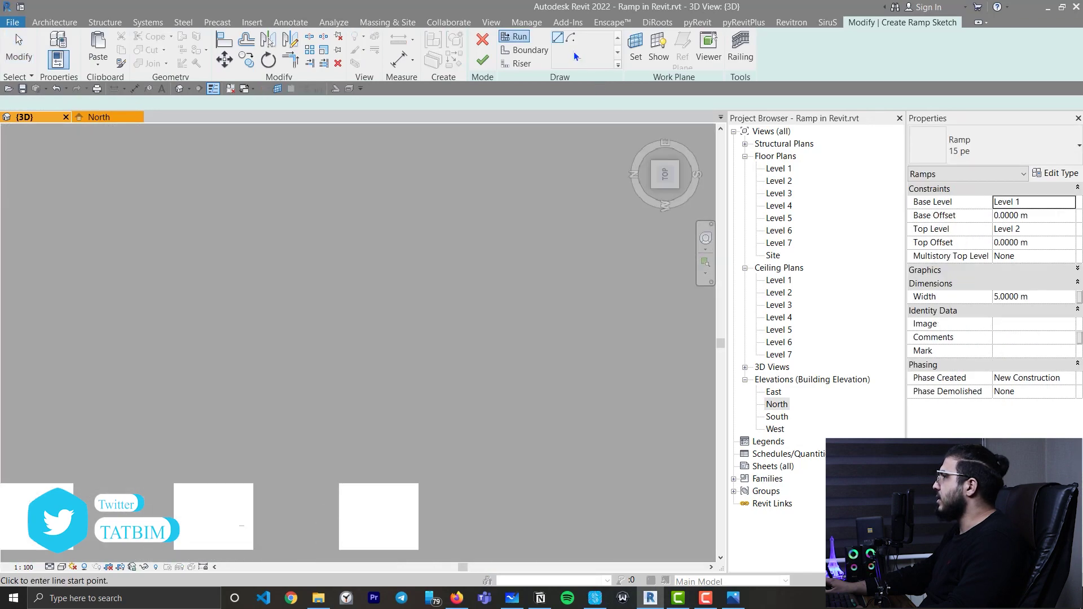
pyautogui.scroll(5, 266, 305)
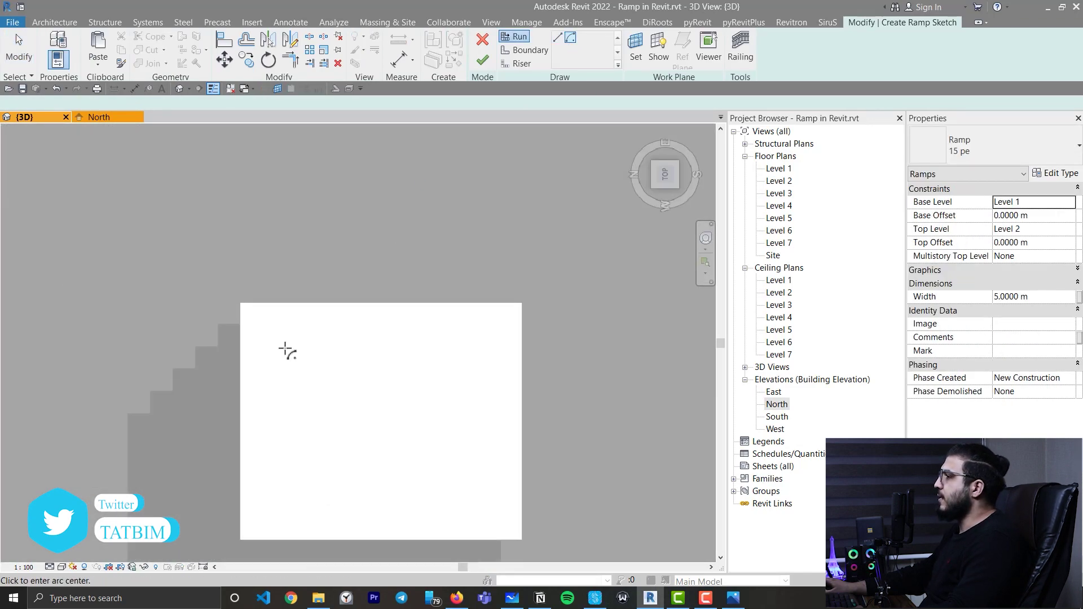
pyautogui.scroll(-2, 485, 394)
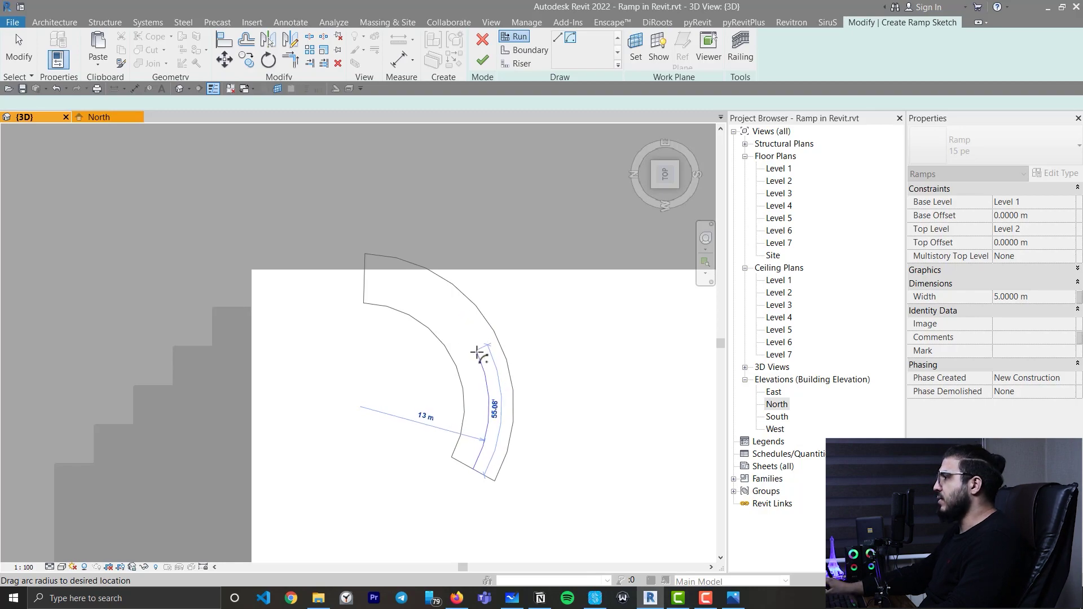
pyautogui.click(481, 355)
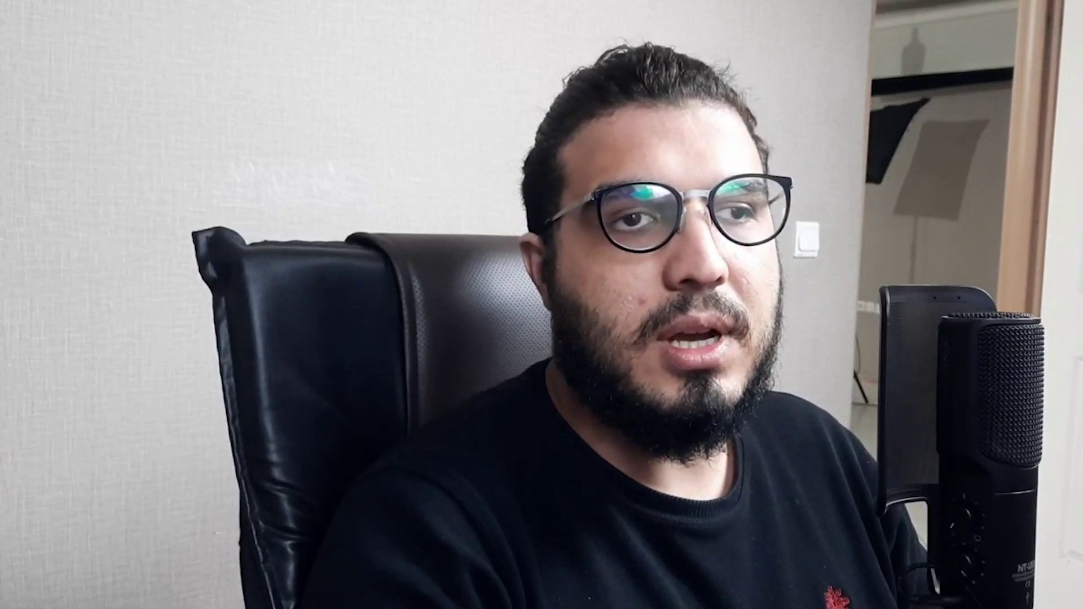
# - Draw the second arc run at 13.1143 m radius, then tilt the view to check it
pyautogui.click(361, 406)
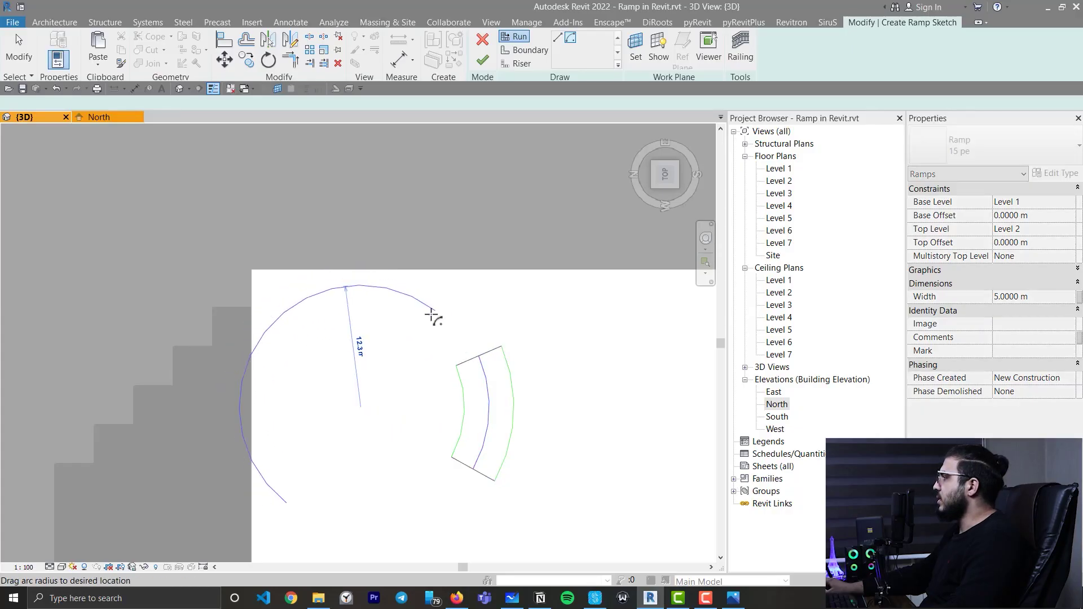
pyautogui.click(477, 341)
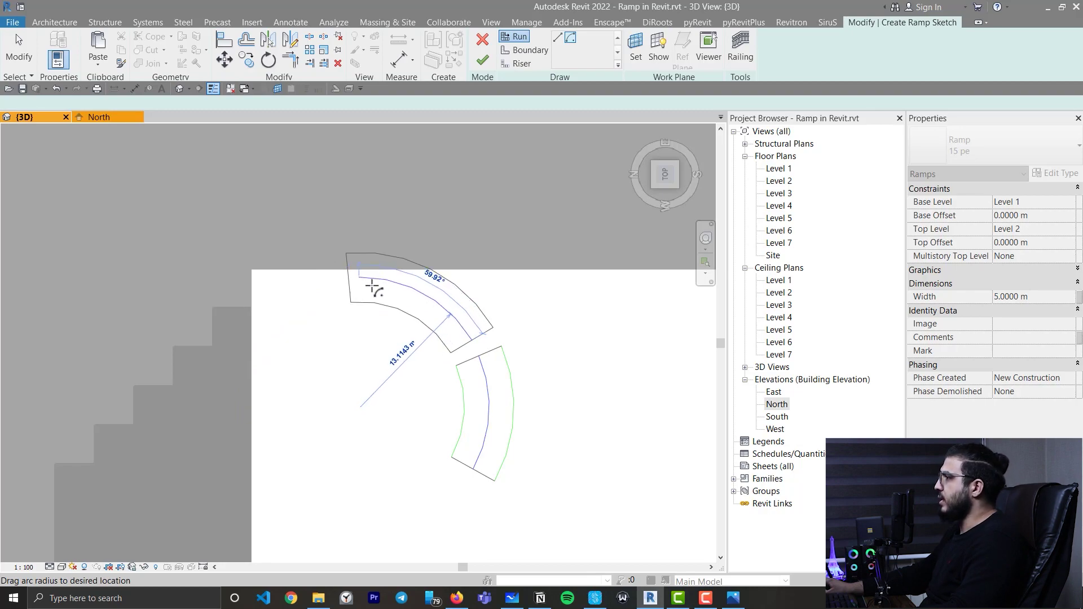
pyautogui.click(336, 277)
pyautogui.scroll(3, 488, 386)
pyautogui.press('Escape')
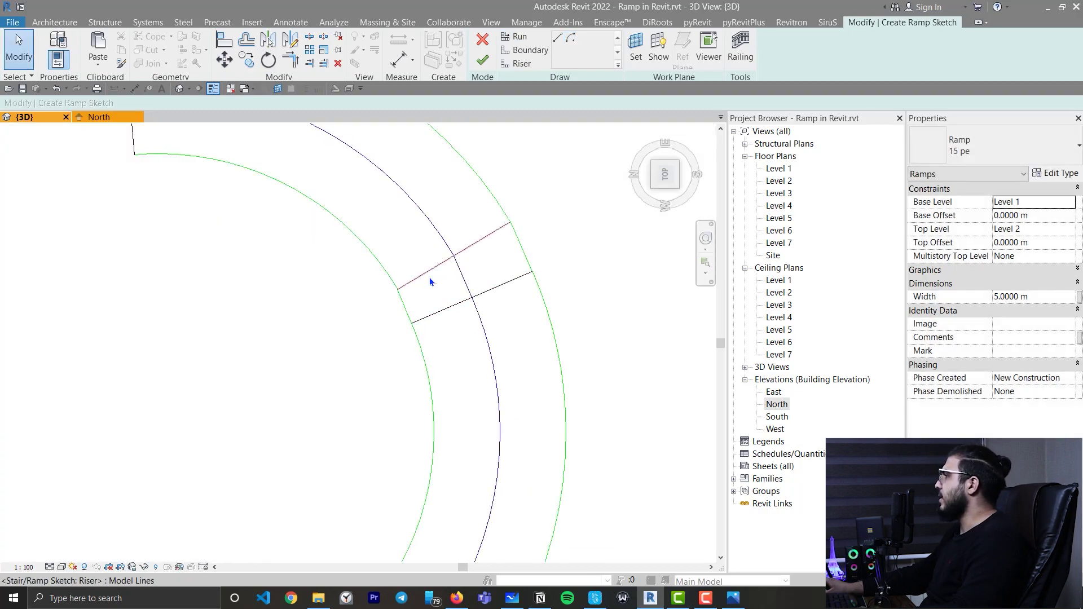
pyautogui.scroll(-2, 446, 379)
pyautogui.keyDown('shift'); pyautogui.moveTo(447, 379); pyautogui.dragTo(474, 417, button='middle'); pyautogui.keyUp('shift')
# - Finish the curved sketch into a 15 pe ramp with railings rising from Level 1 to Level 2
pyautogui.click(483, 60)
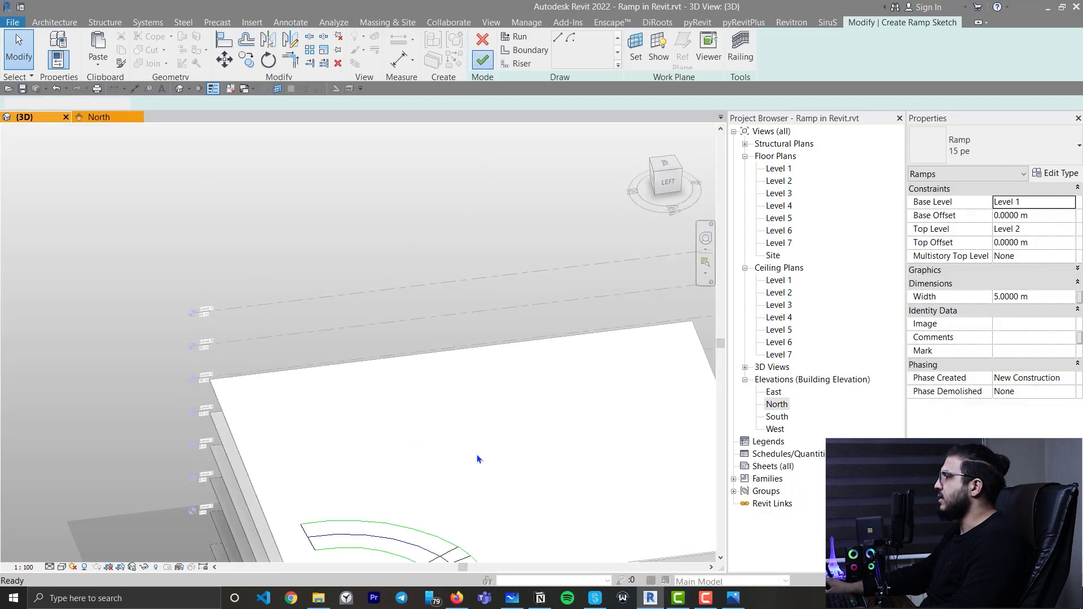
pyautogui.scroll(3, 475, 455)
pyautogui.scroll(-3, 472, 412)
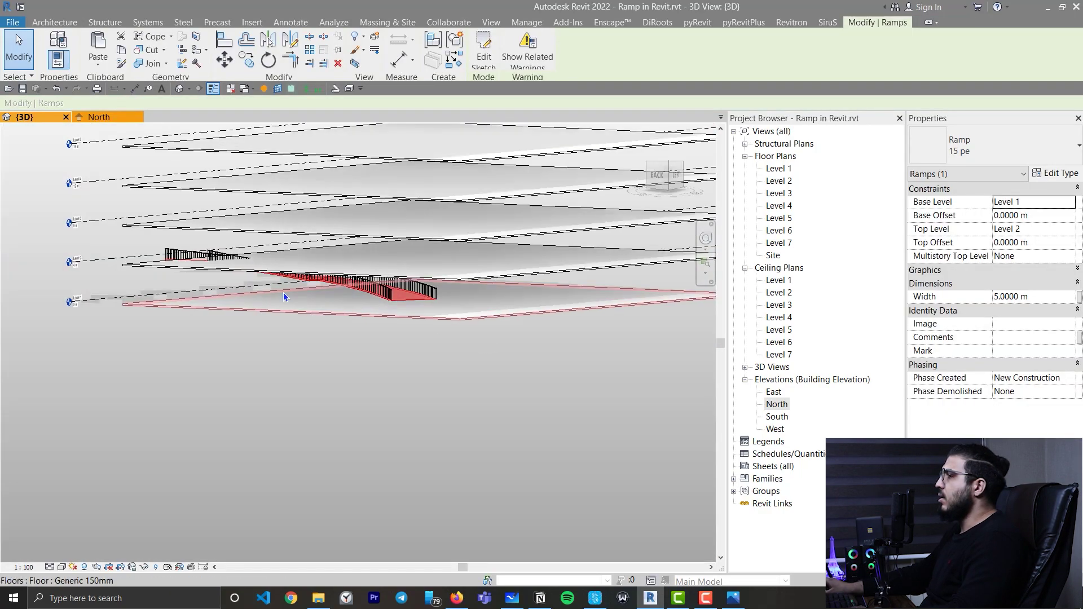
pyautogui.press('Escape')
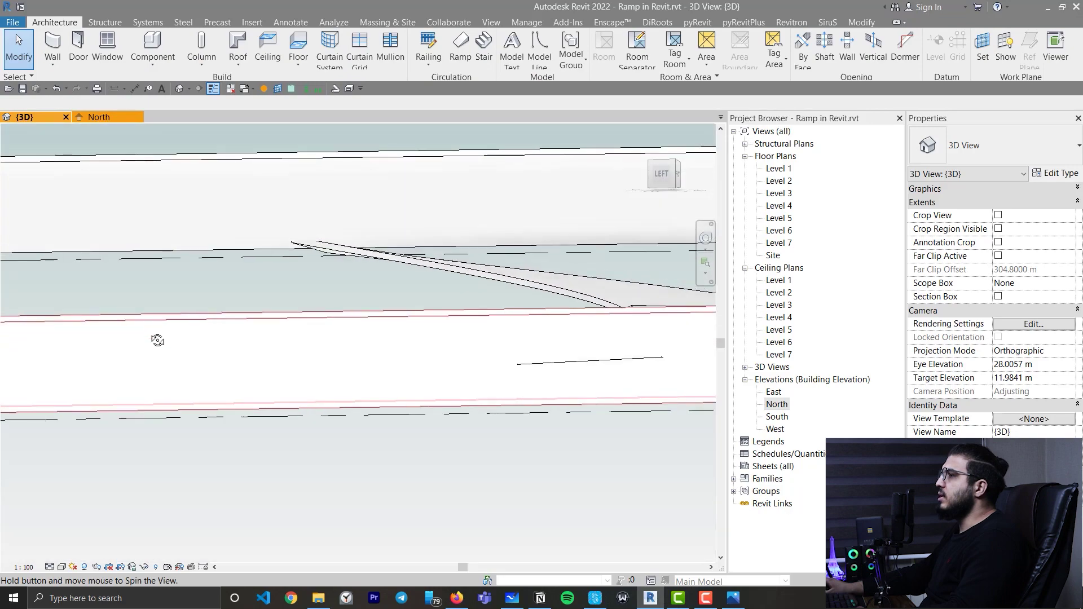